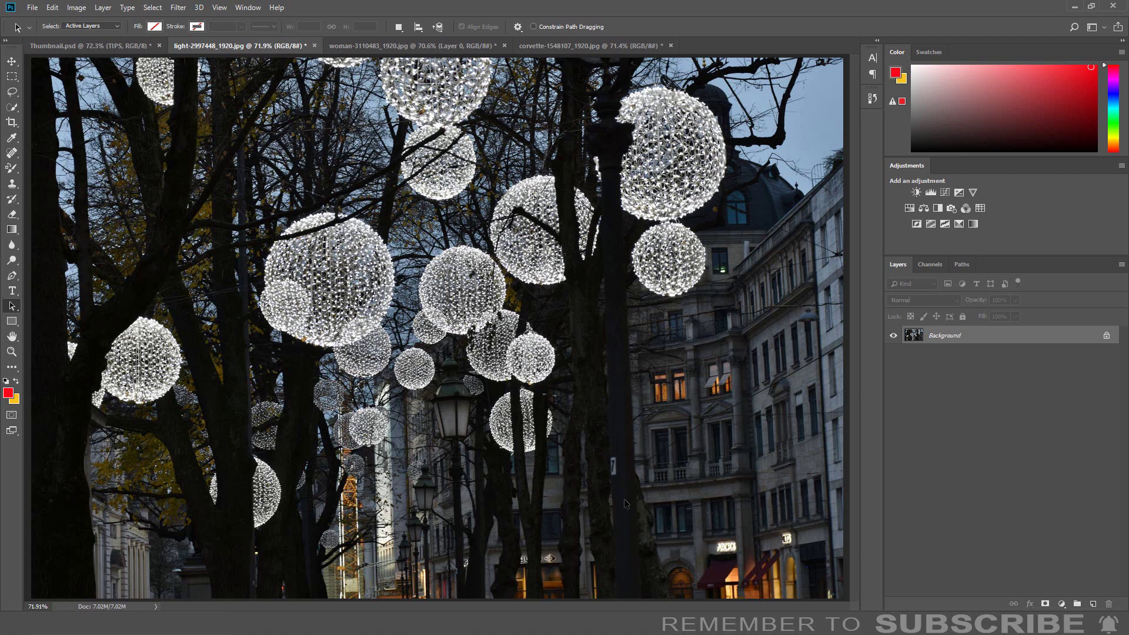
Step: Apply Shadows/Highlights at 35% Shadows Amount to the street-lights photo, comparing with the preview toggled
{"action": "left_click", "coordinate": [79, 9]}
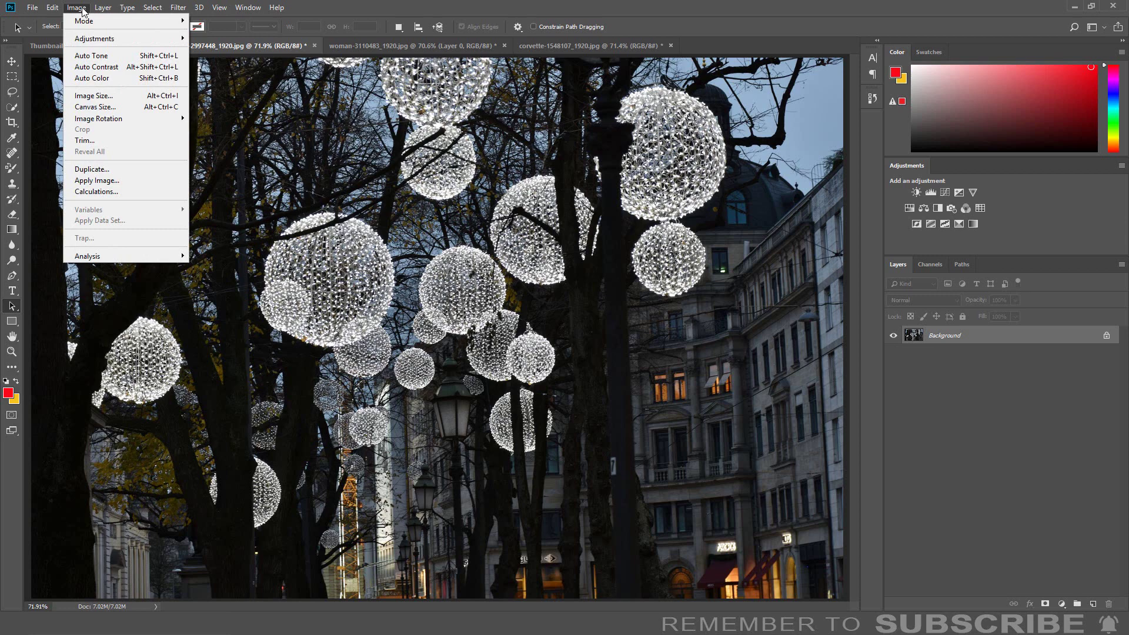
{"action": "mouse_move", "coordinate": [94, 38]}
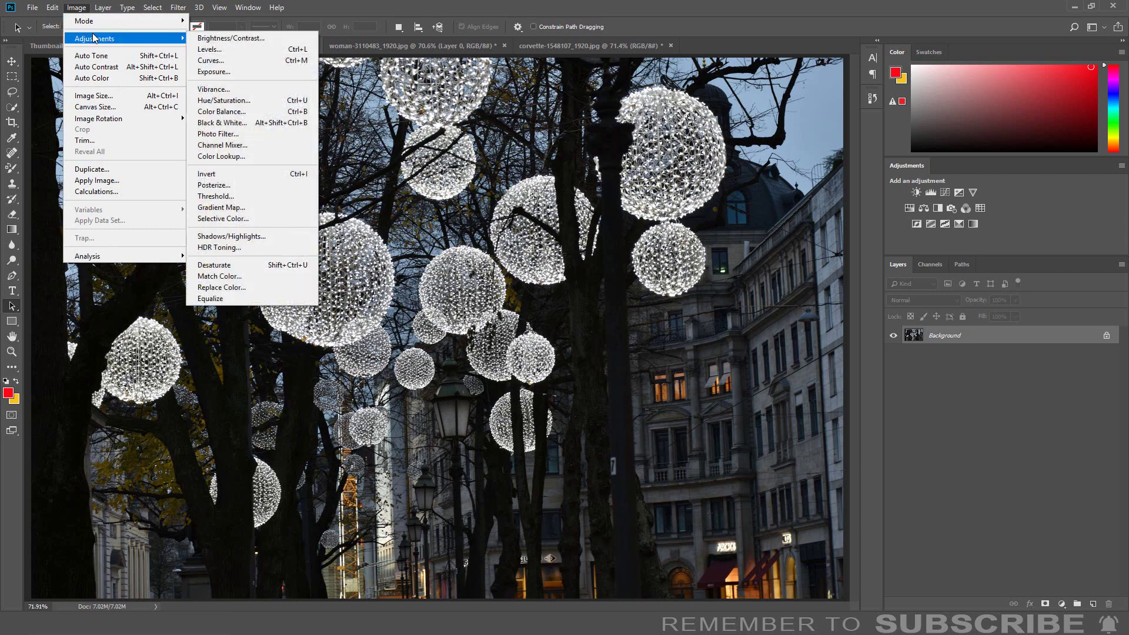
{"action": "left_click", "coordinate": [232, 236]}
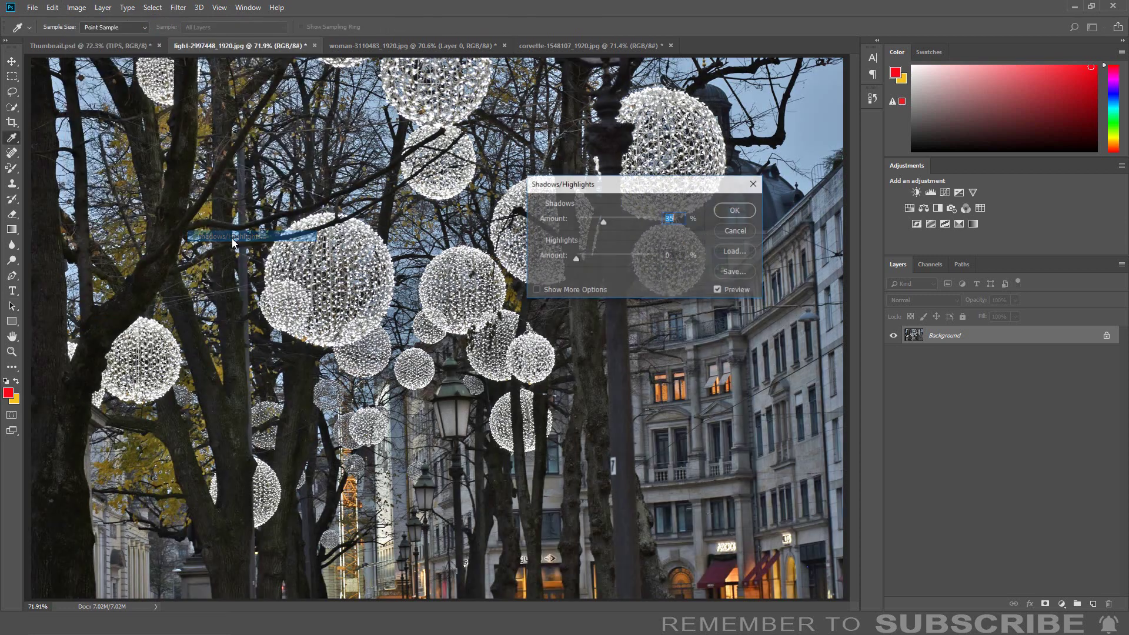
{"action": "left_click", "coordinate": [718, 290]}
{"action": "left_click", "coordinate": [719, 291]}
{"action": "left_click", "coordinate": [736, 209]}
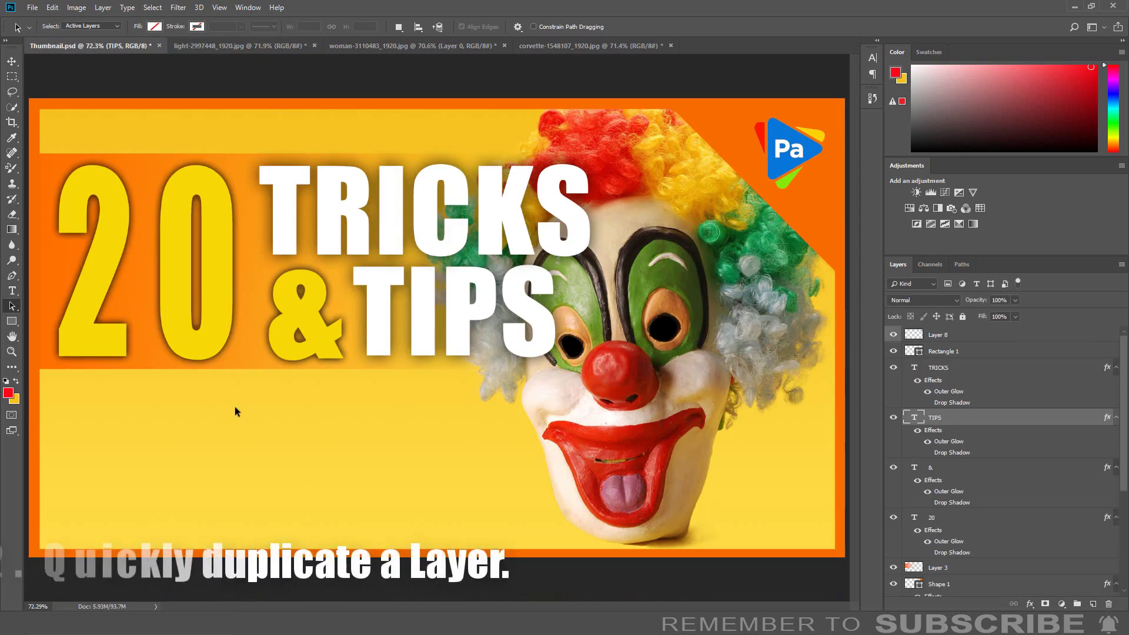
Step: Alt-drag two copies of the TIPS text, then solo Layer 0 copy 2 and restore all layers
{"action": "left_click", "coordinate": [11, 62]}
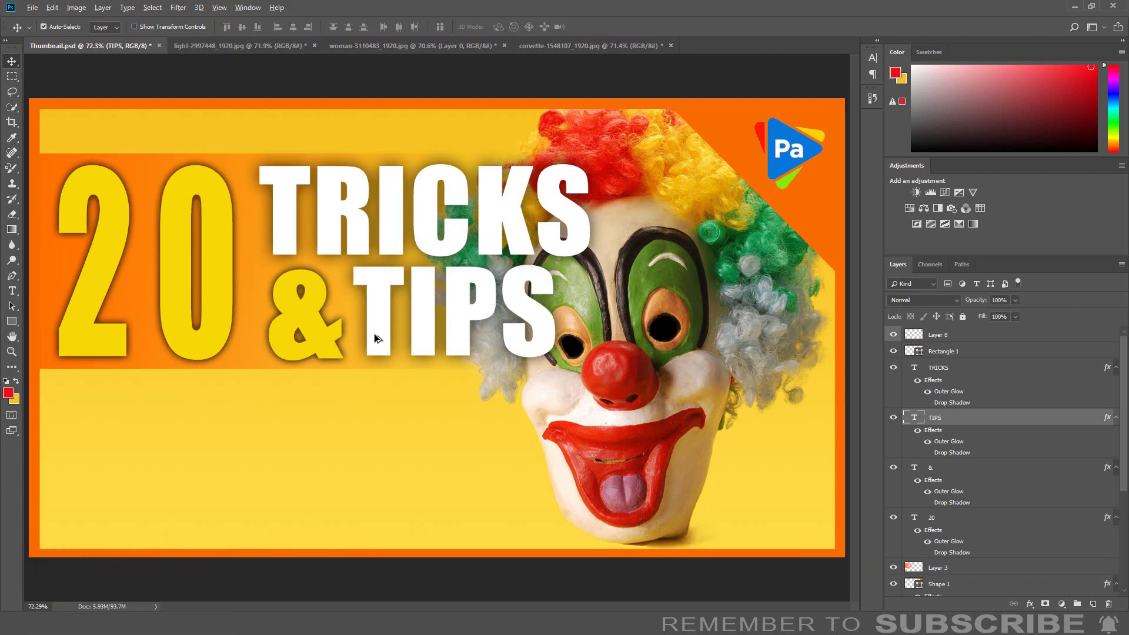
{"action": "left_click_drag", "start_coordinate": [375, 335], "coordinate": [426, 479]}
{"action": "left_click_drag", "start_coordinate": [512, 340], "coordinate": [780, 339]}
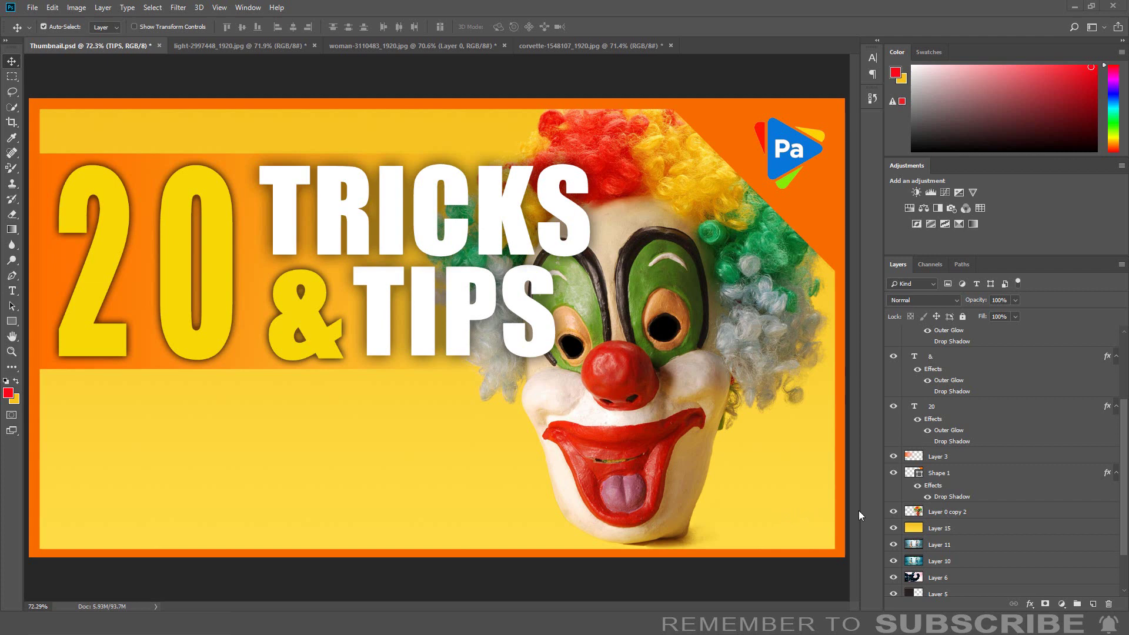
{"action": "left_click", "coordinate": [893, 512], "text": "alt"}
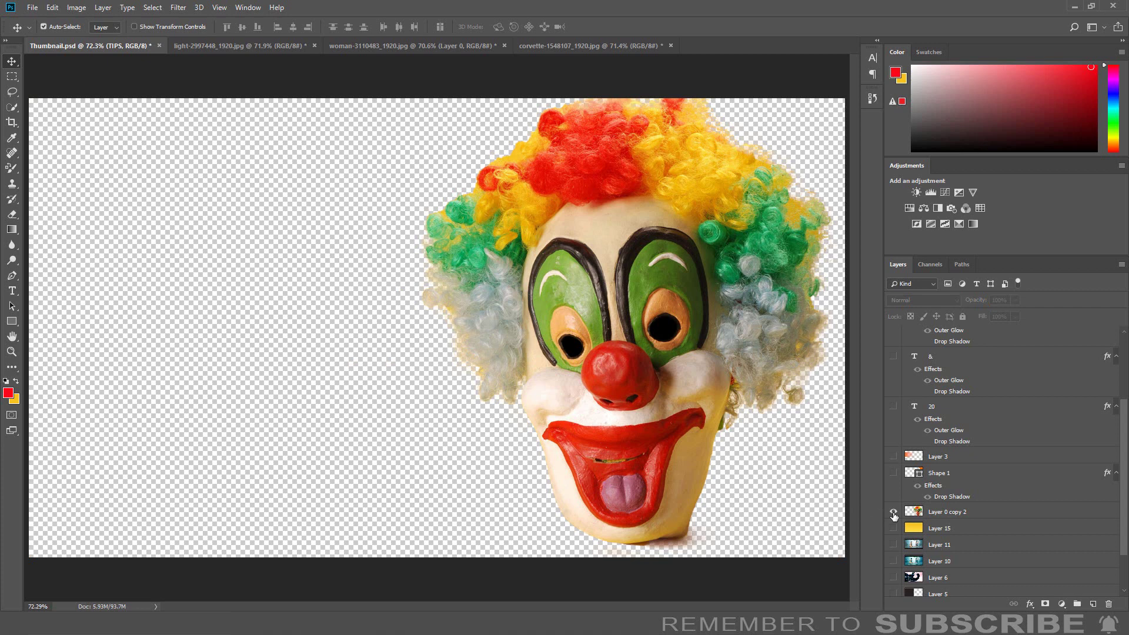
{"action": "left_click", "coordinate": [893, 513], "text": "alt"}
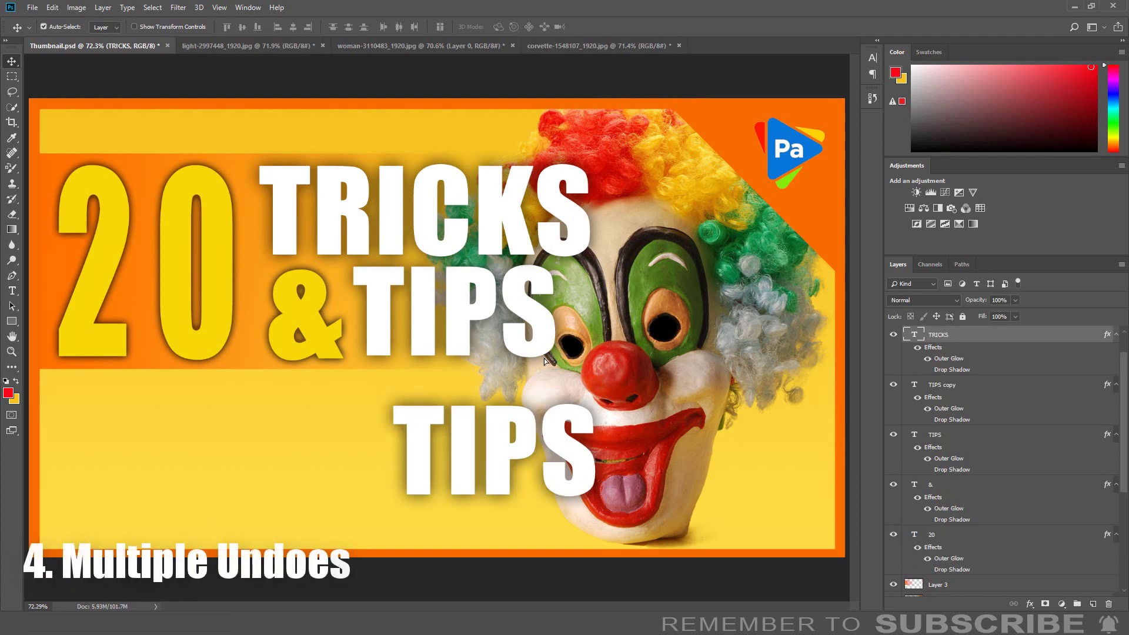
Step: Move and copy TIPS text around the canvas, then step back with Ctrl+Alt+Z to the original
{"action": "left_click_drag", "start_coordinate": [545, 361], "coordinate": [347, 486]}
{"action": "left_click_drag", "start_coordinate": [553, 339], "coordinate": [801, 369]}
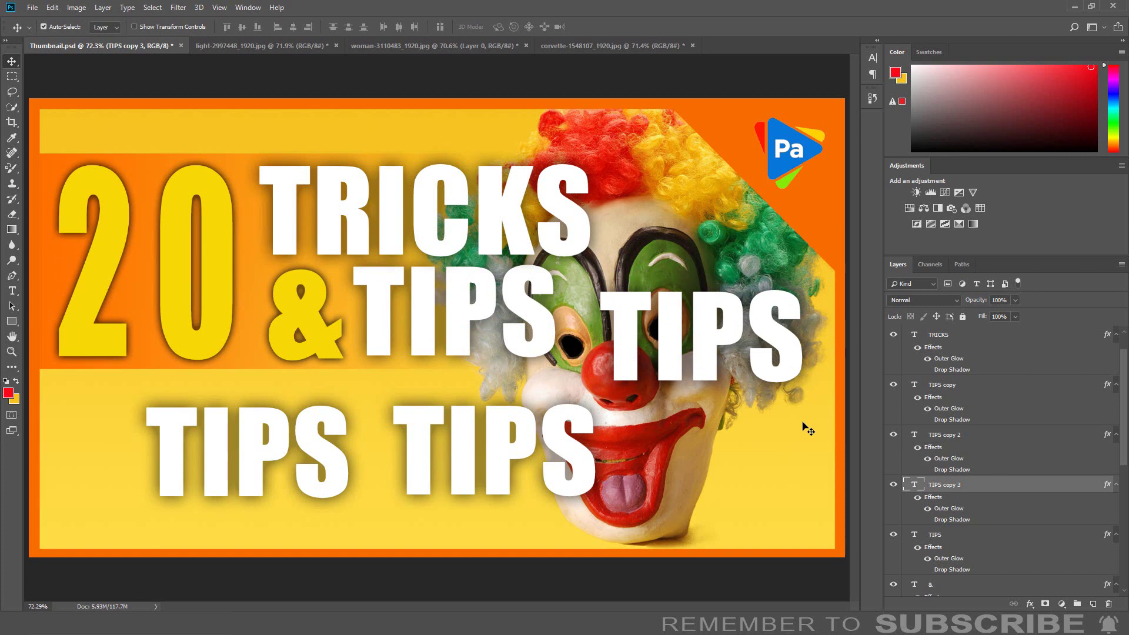
{"action": "key", "text": "Delete"}
{"action": "key", "text": "ctrl+alt+z"}
{"action": "key", "text": "ctrl+alt+z"}
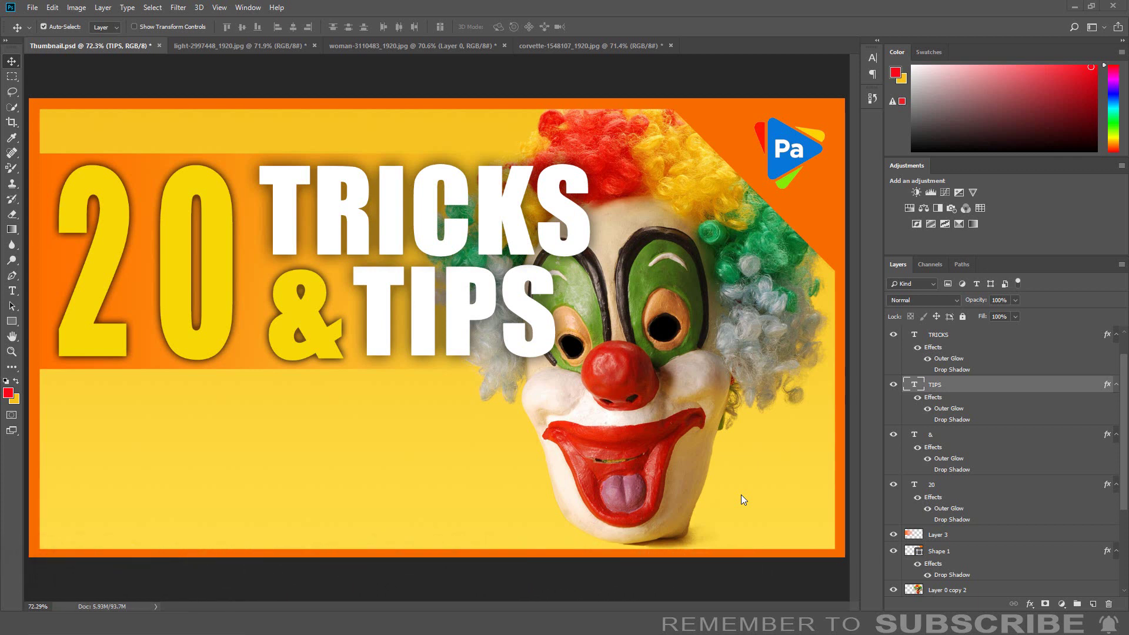
Step: Open the History panel and raise Performance preferences History States from 50 to 67
{"action": "left_click", "coordinate": [872, 100]}
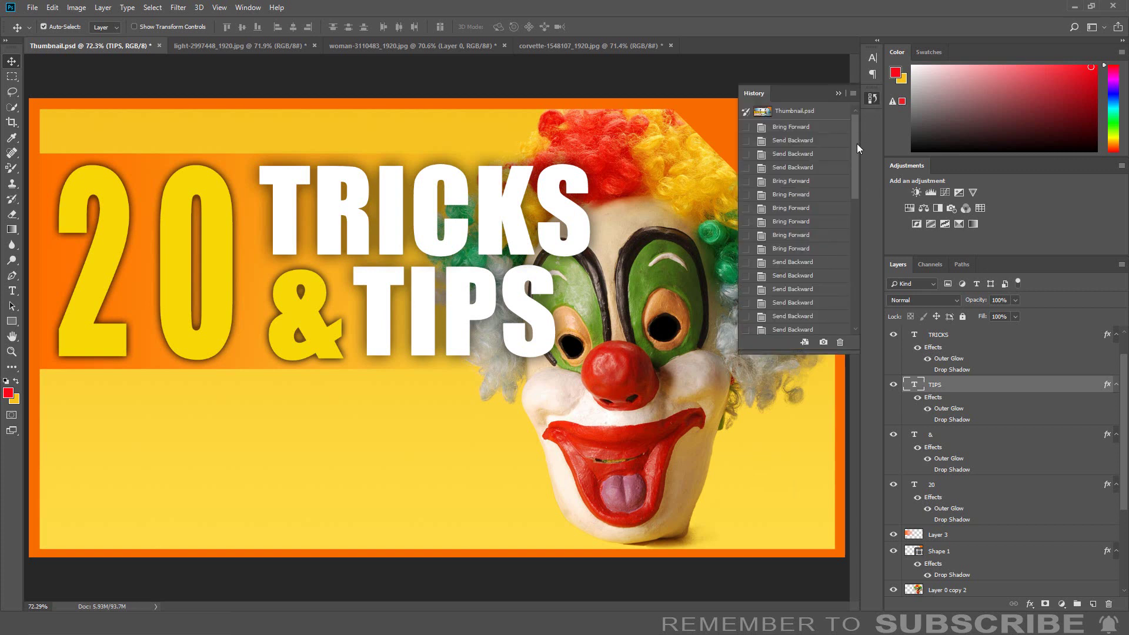
{"action": "mouse_move", "coordinate": [858, 148]}
{"action": "left_mouse_down"}
{"action": "mouse_move", "coordinate": [866, 291]}
{"action": "mouse_move", "coordinate": [858, 137]}
{"action": "left_mouse_up"}
{"action": "left_click", "coordinate": [59, 9]}
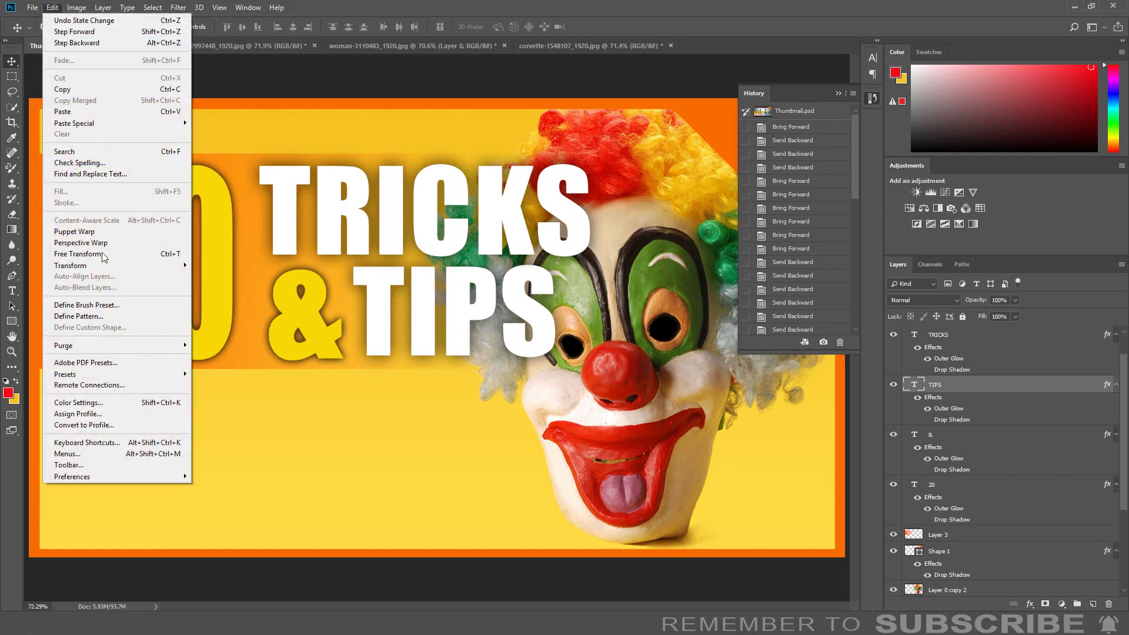
{"action": "mouse_move", "coordinate": [171, 477]}
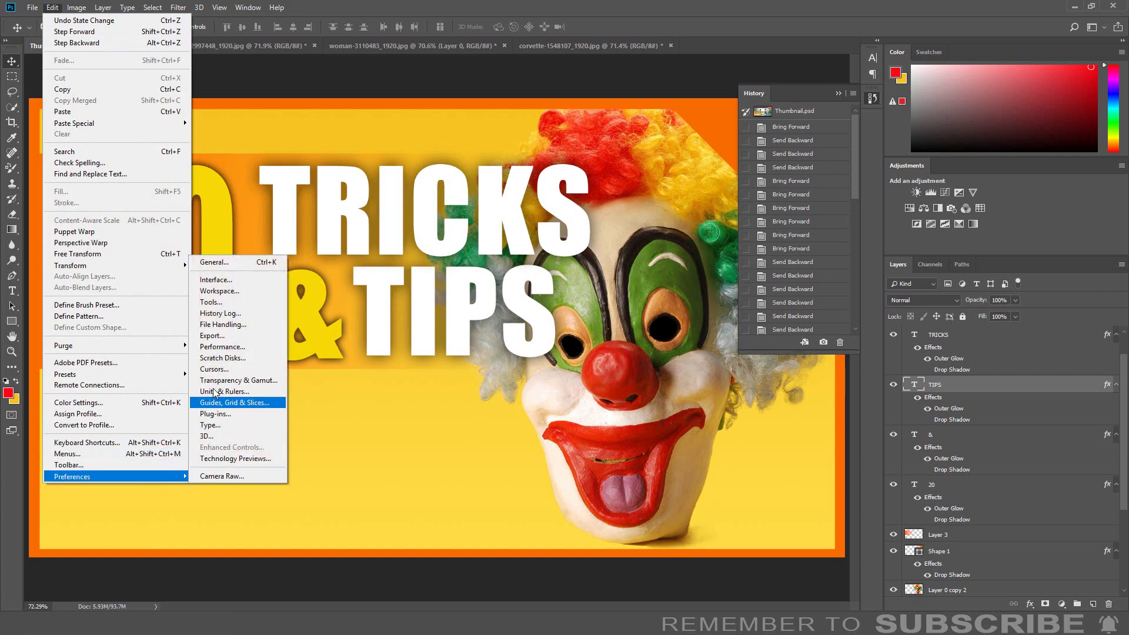
{"action": "left_click", "coordinate": [217, 347]}
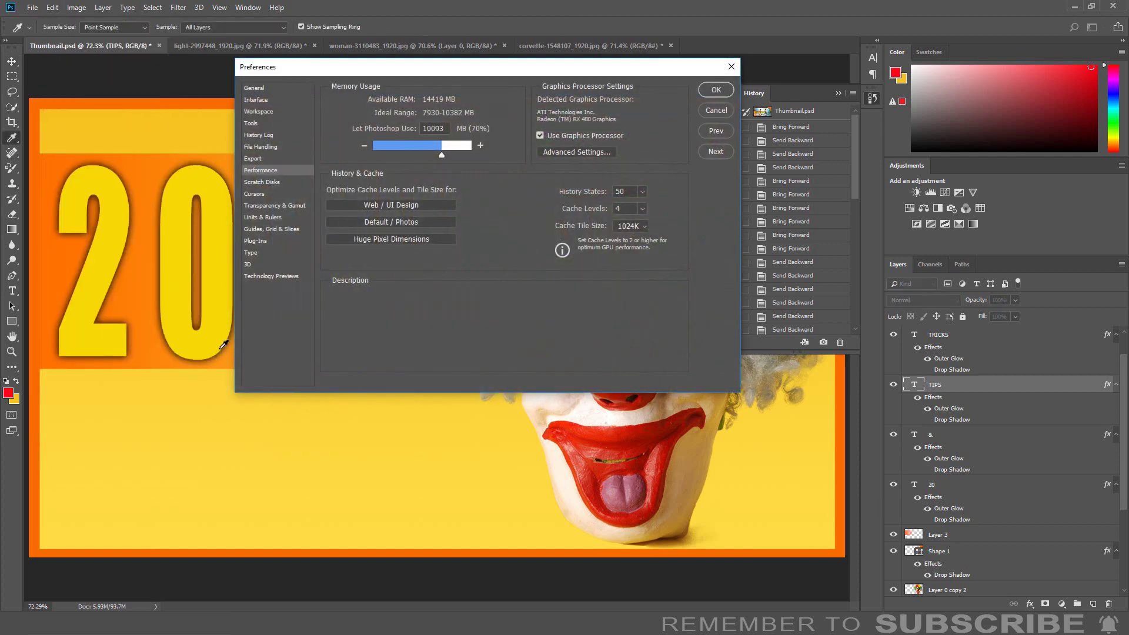
{"action": "mouse_move", "coordinate": [642, 191]}
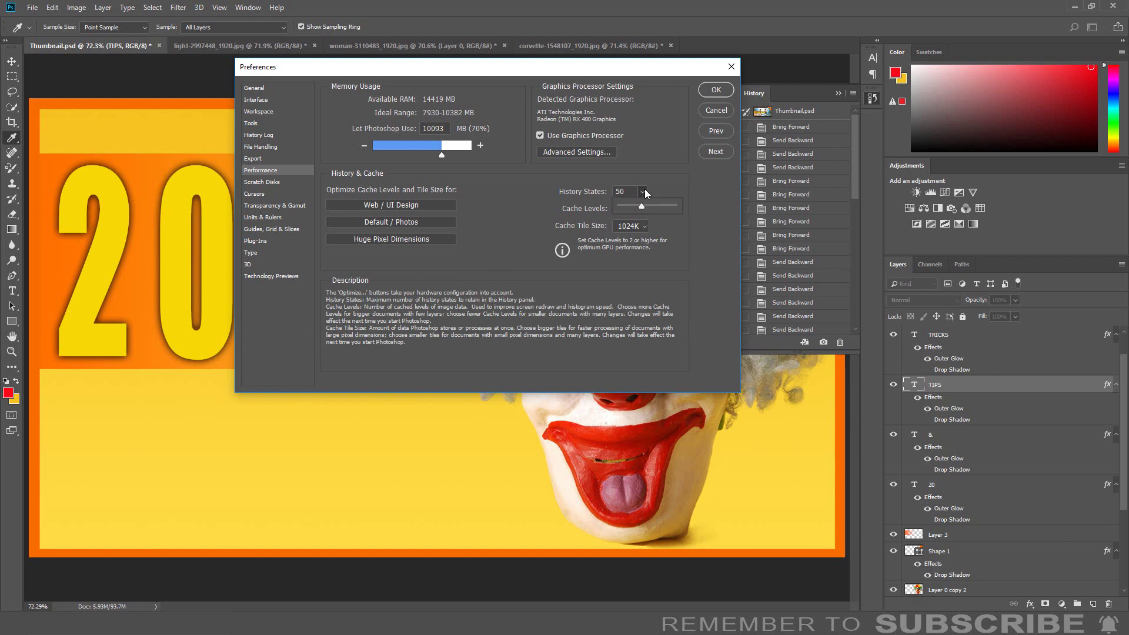
{"action": "left_click_drag", "start_coordinate": [644, 190], "coordinate": [647, 205]}
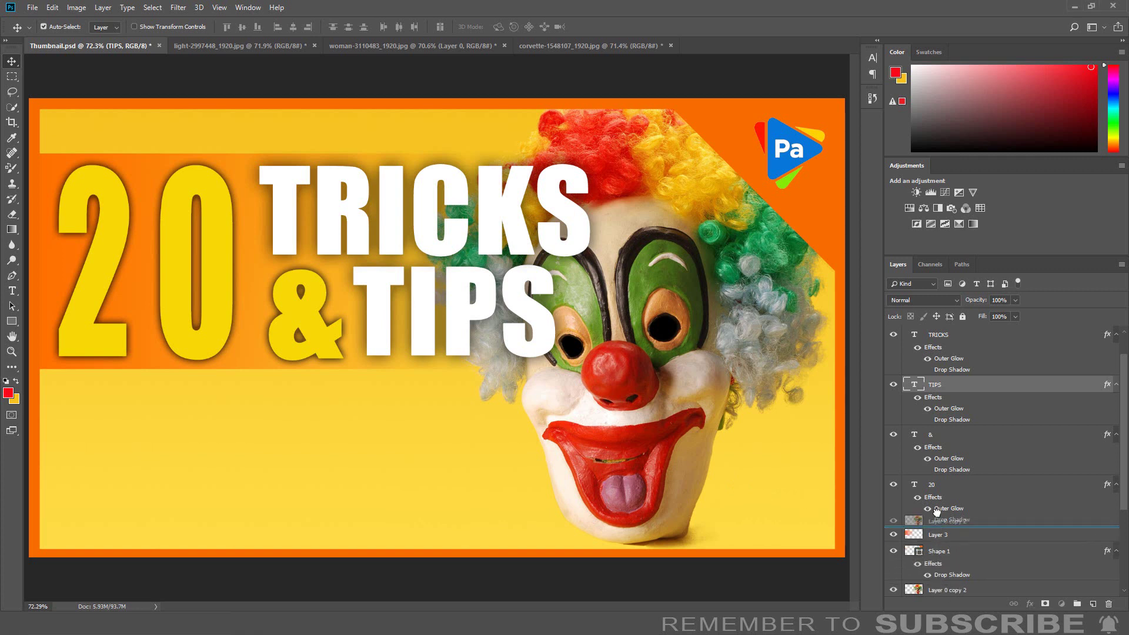
Step: Move Layer 0 copy 2 above TIPS, clip it to the letters, and shift the clown left
{"action": "left_click_drag", "start_coordinate": [939, 371], "coordinate": [939, 374]}
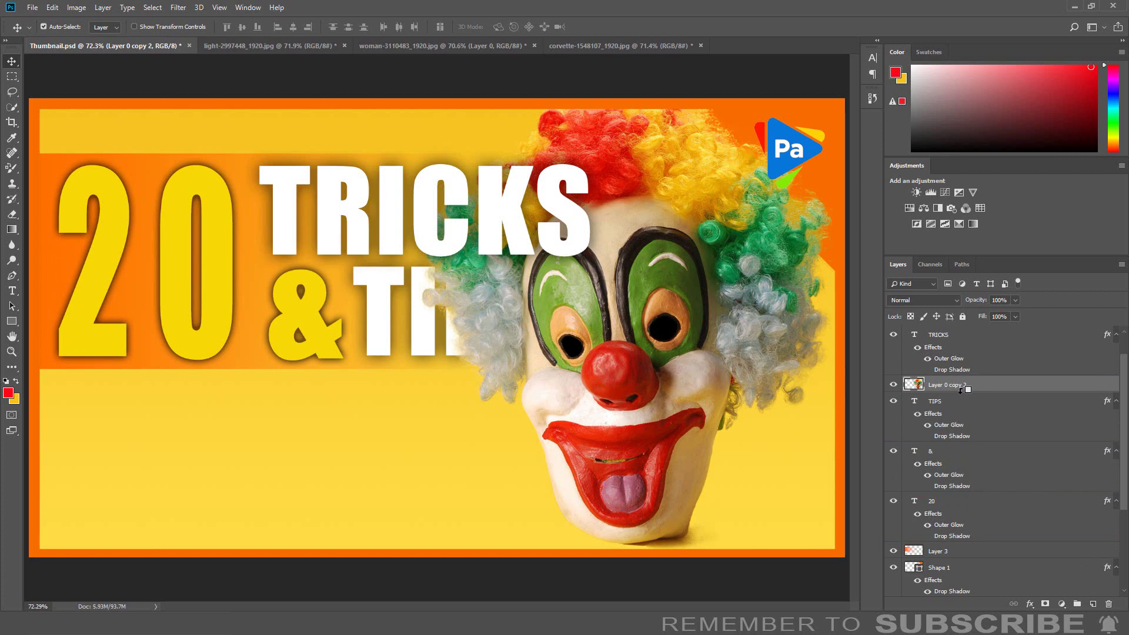
{"action": "left_click", "coordinate": [964, 388], "text": "alt"}
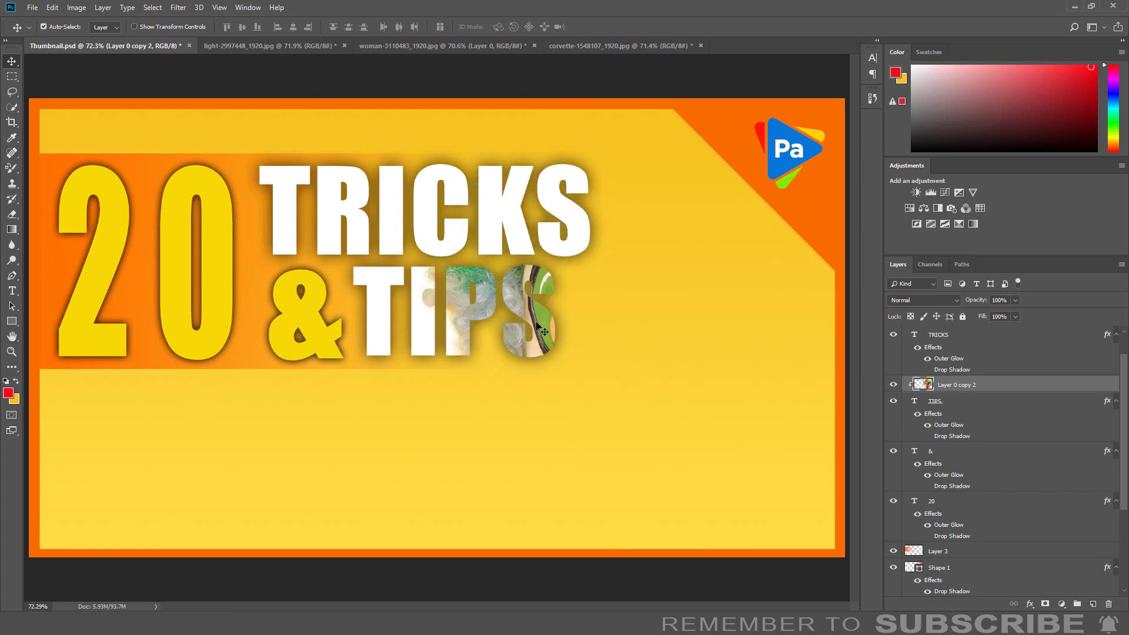
{"action": "left_click_drag", "start_coordinate": [525, 324], "coordinate": [377, 322]}
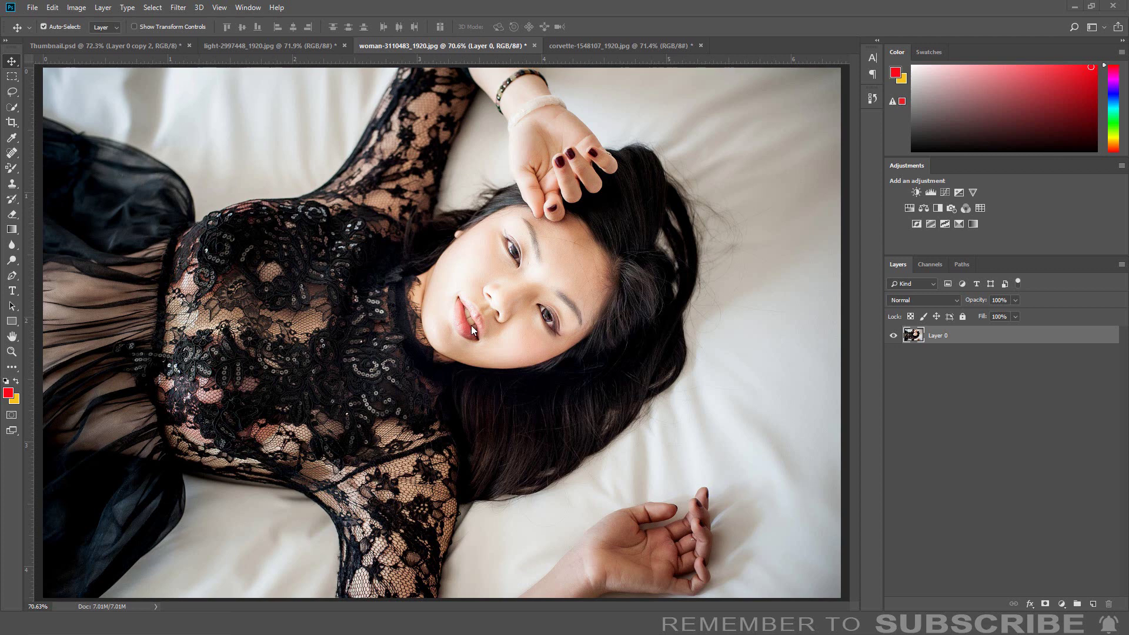
Step: Select the woman's skin with Color Range set to Skin Tones and Detect Faces on
{"action": "left_click", "coordinate": [146, 11]}
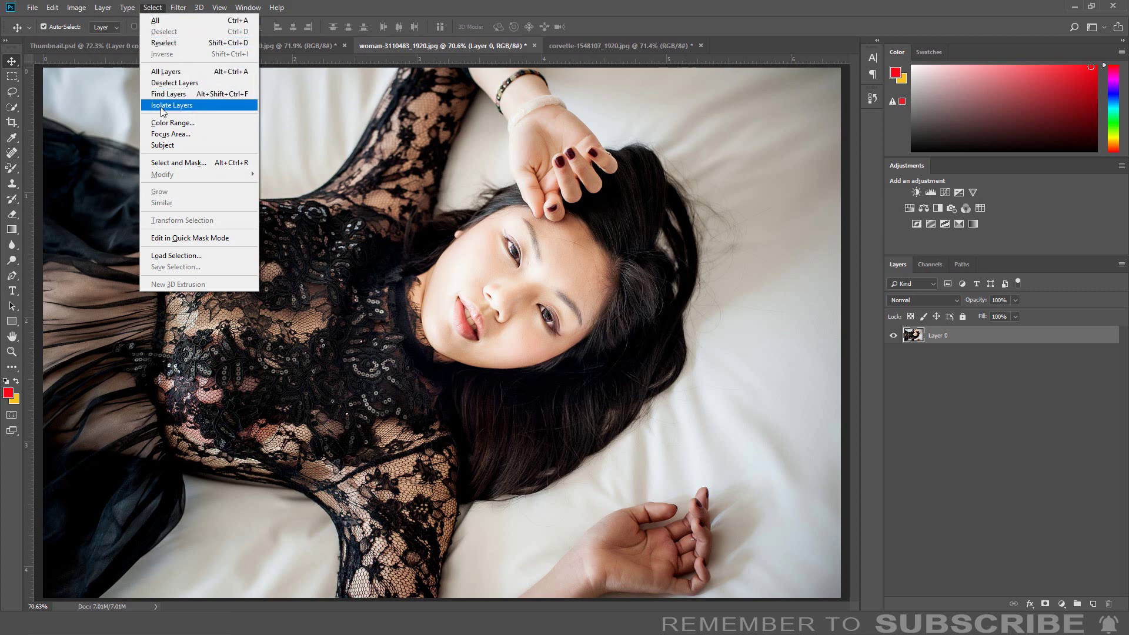
{"action": "left_click", "coordinate": [170, 123]}
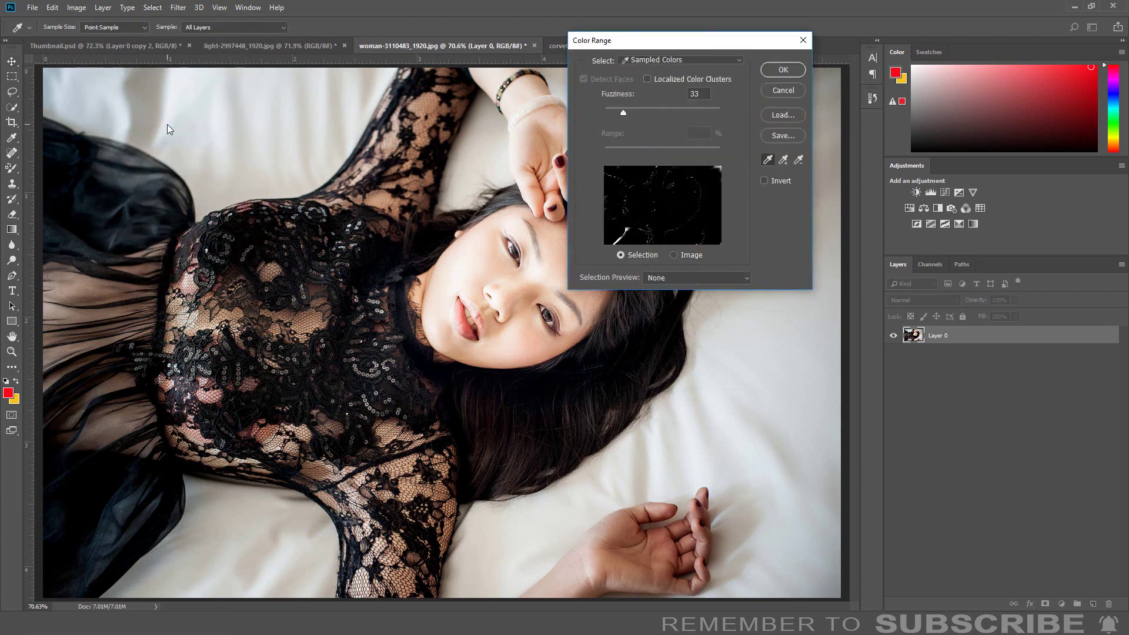
{"action": "left_click", "coordinate": [648, 58]}
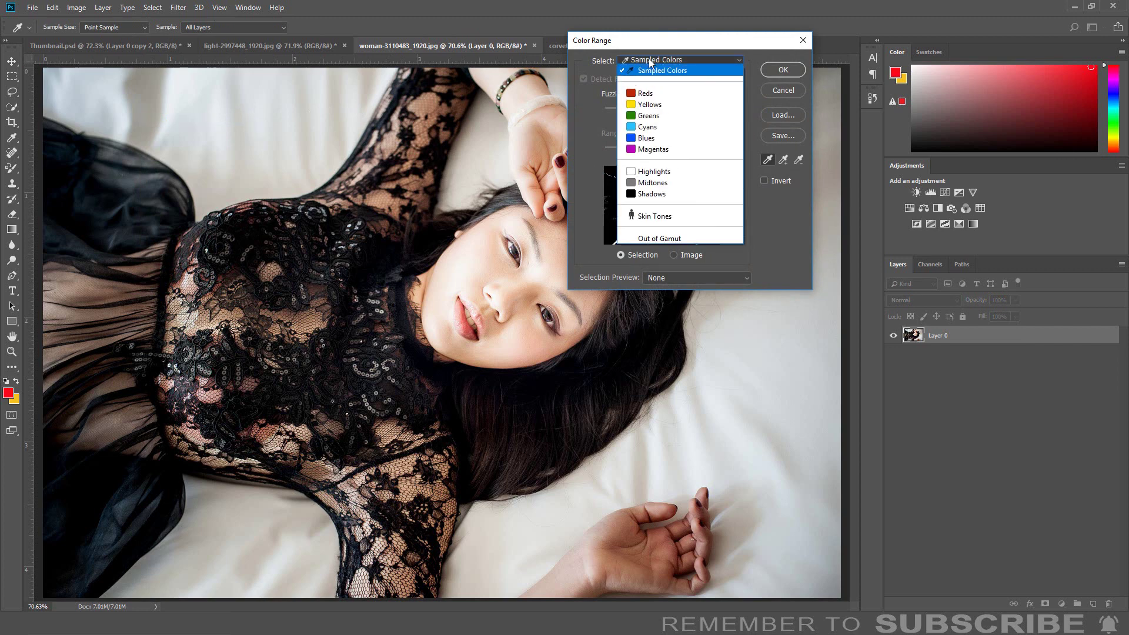
{"action": "left_click", "coordinate": [651, 217]}
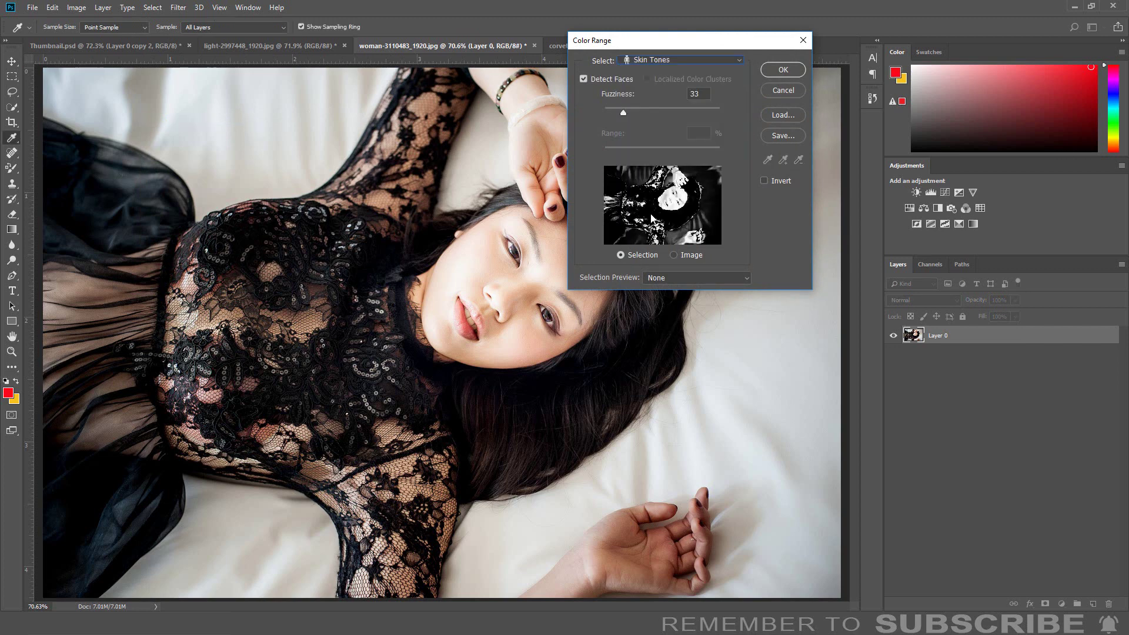
{"action": "left_click", "coordinate": [583, 80]}
{"action": "left_click", "coordinate": [583, 80]}
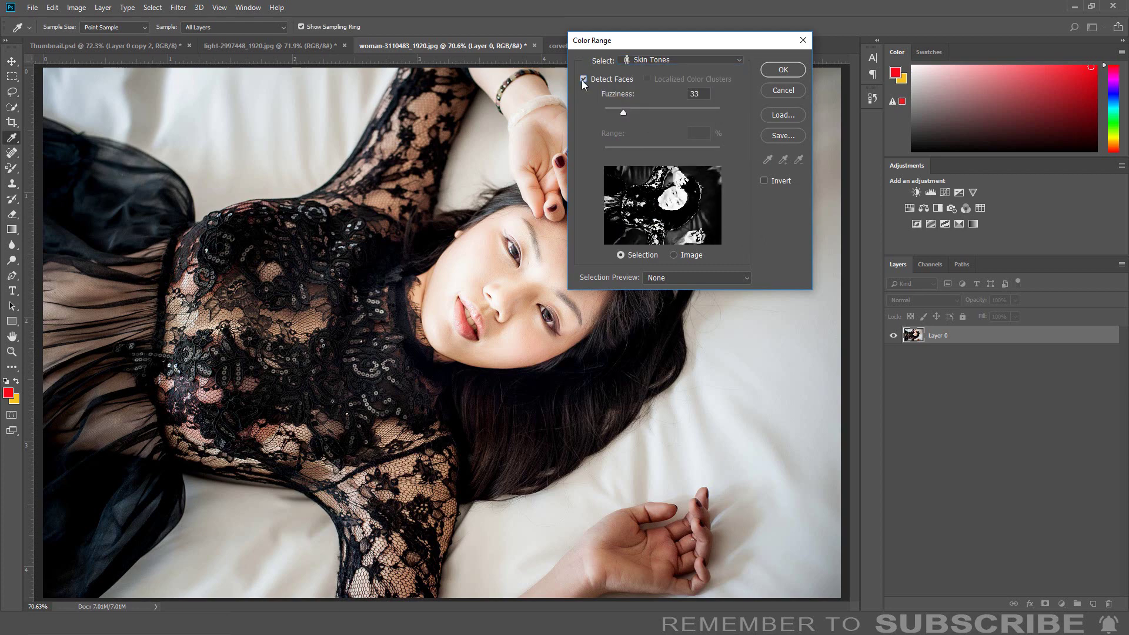
{"action": "left_click", "coordinate": [782, 70]}
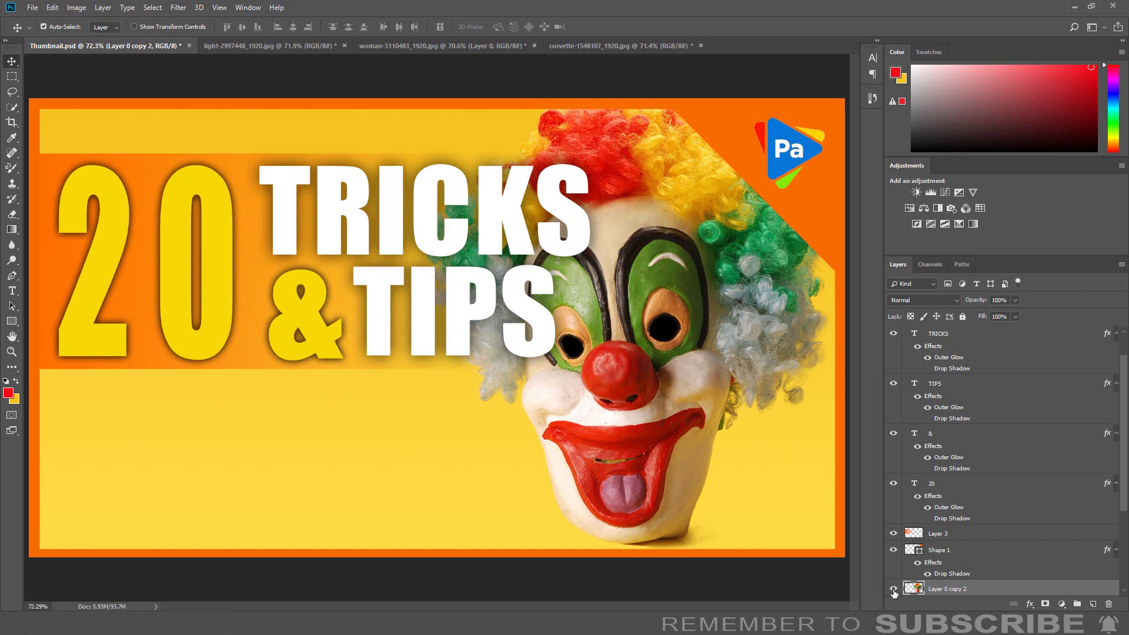
Step: Mark Layer 0 copy 2 with a red colour label in the Layers panel
{"action": "right_click", "coordinate": [894, 593]}
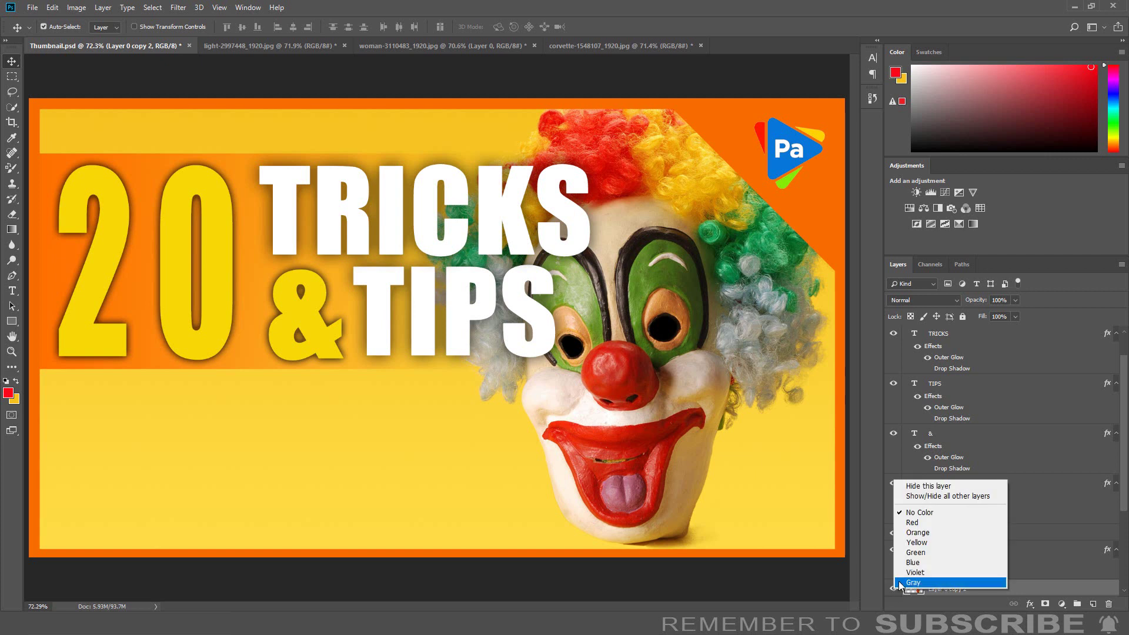
{"action": "left_click", "coordinate": [913, 524]}
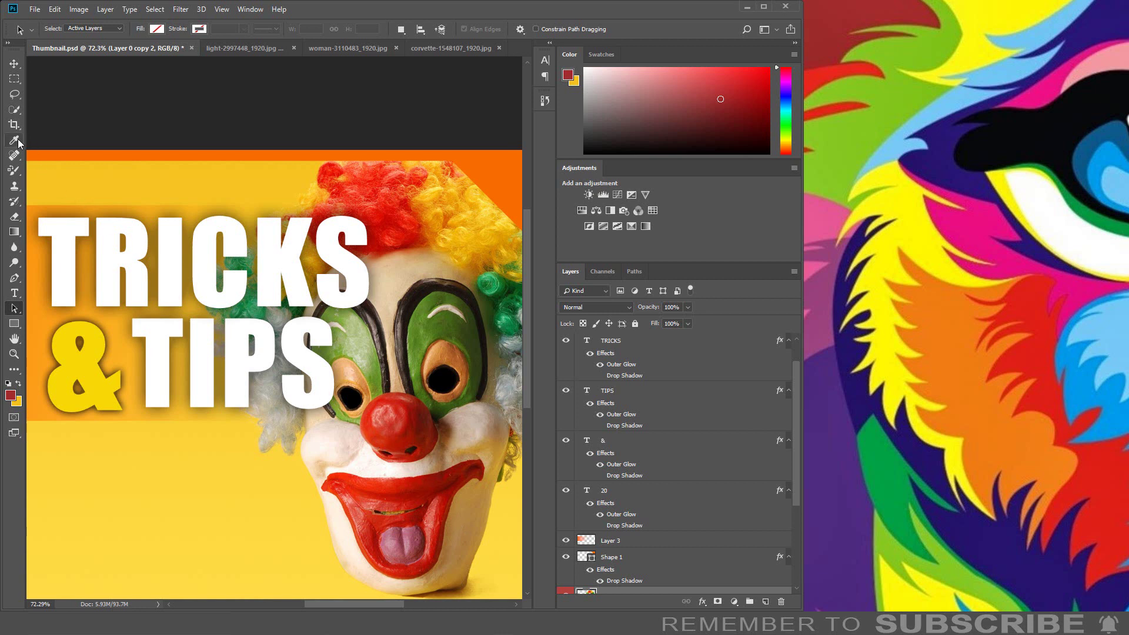
Step: Drag the Eyedropper sampling ring across the canvas to pick up a green foreground colour
{"action": "left_click_drag", "start_coordinate": [17, 143], "coordinate": [49, 148]}
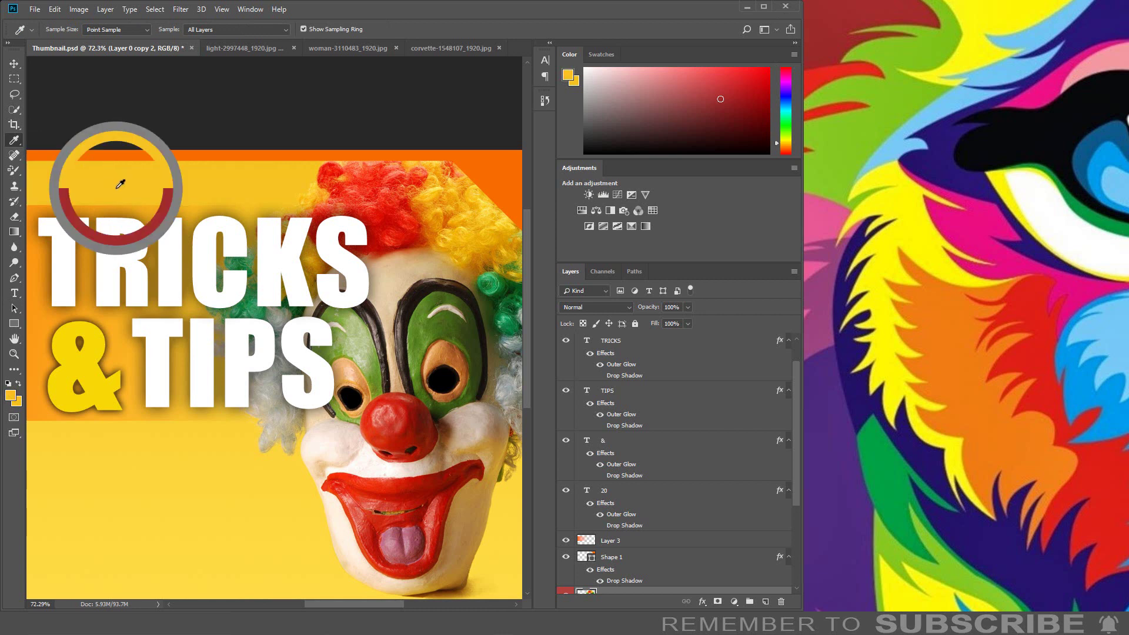
{"action": "left_click_drag", "start_coordinate": [118, 187], "coordinate": [1007, 542]}
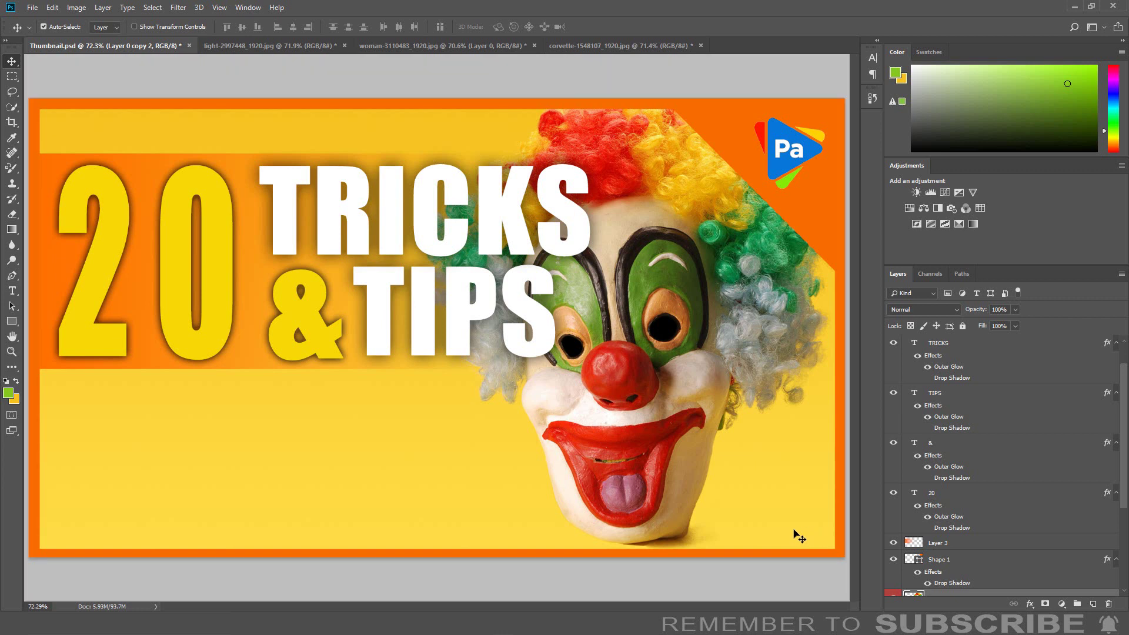
Step: Set the pasteboard to the custom dark navy colour #0c2035
{"action": "right_click", "coordinate": [669, 576]}
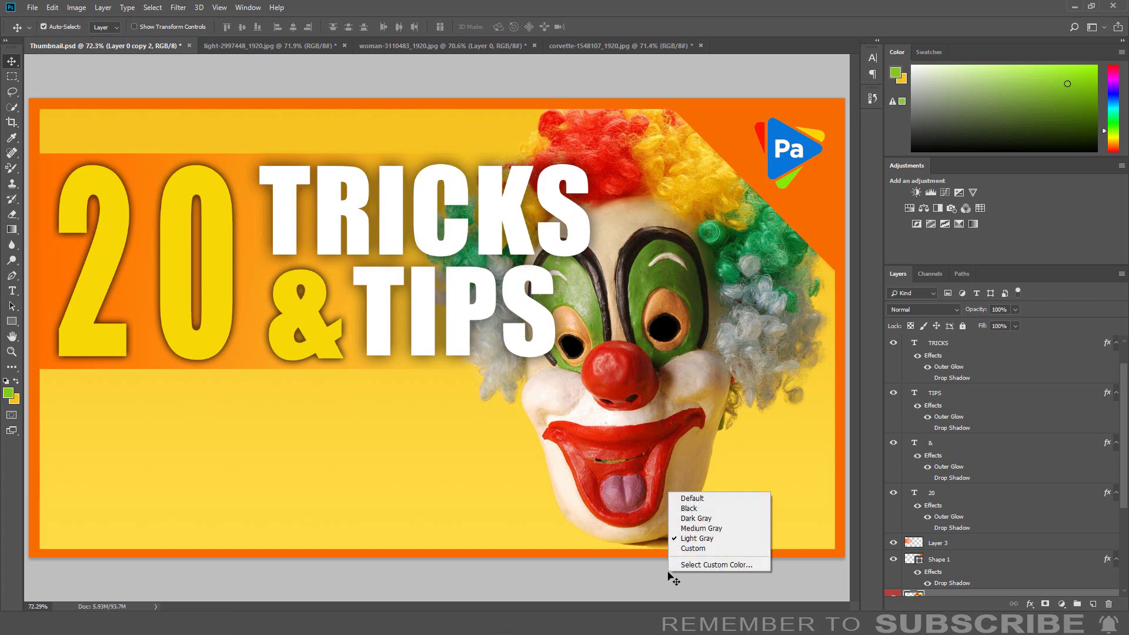
{"action": "left_click", "coordinate": [692, 565]}
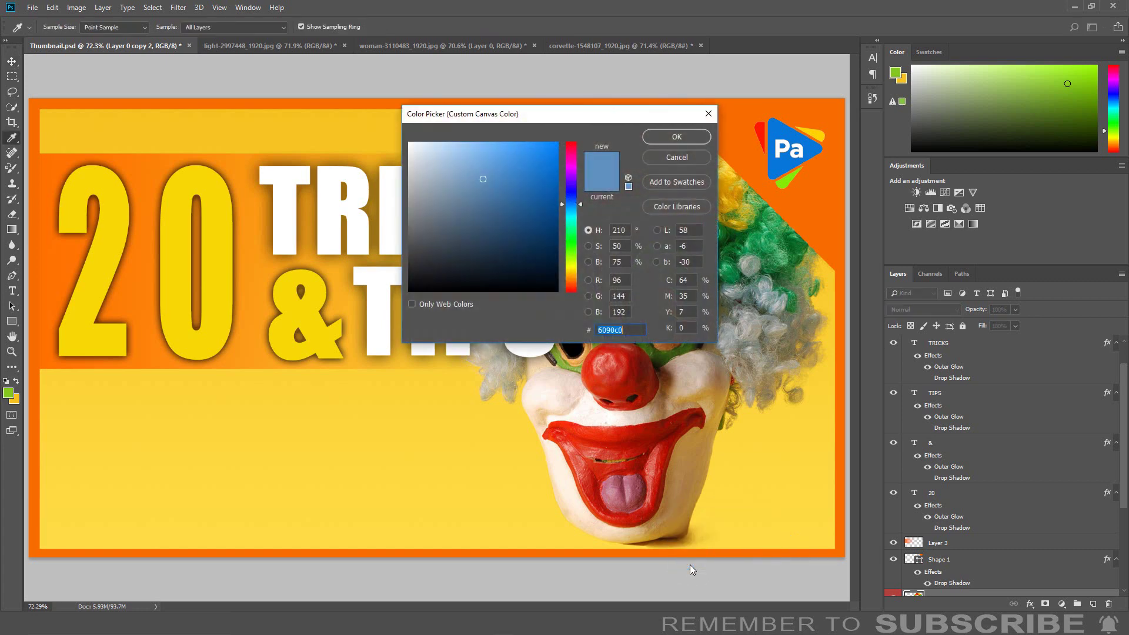
{"action": "left_click", "coordinate": [525, 260]}
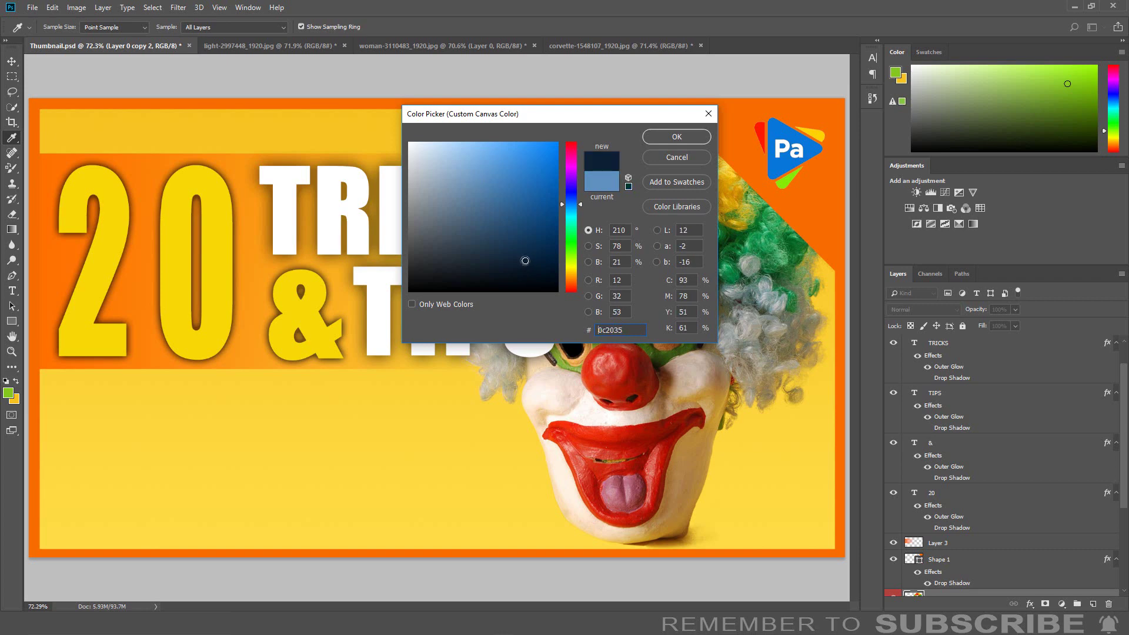
{"action": "left_click", "coordinate": [671, 139]}
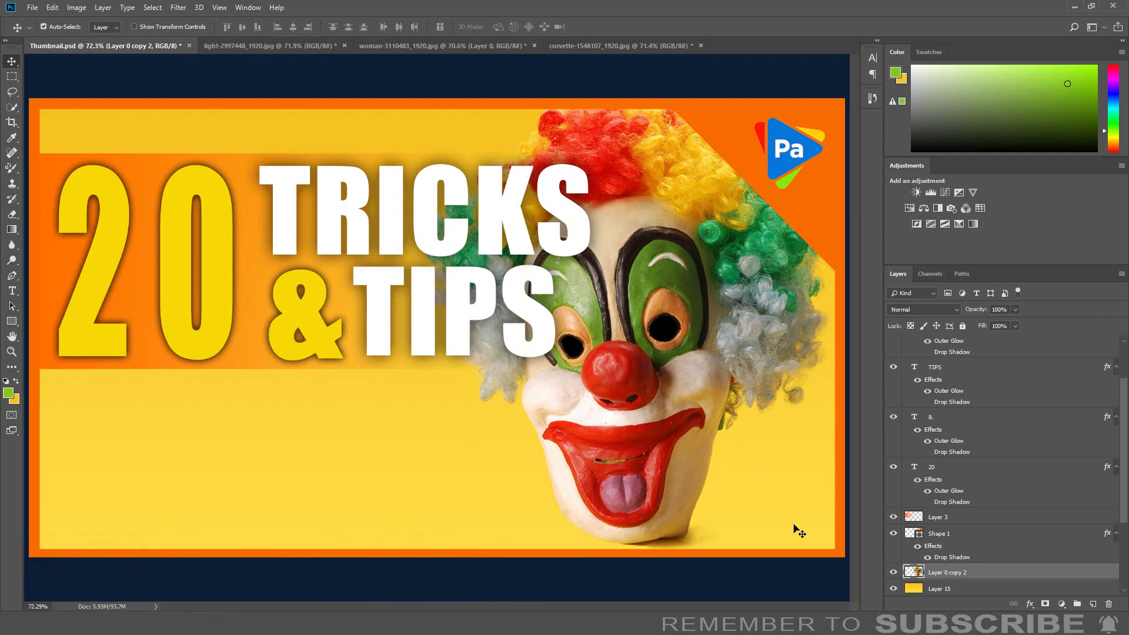
Step: Save the current panel layout as a new workspace named 'Marlon'
{"action": "key", "text": "ctrl+shift+u"}
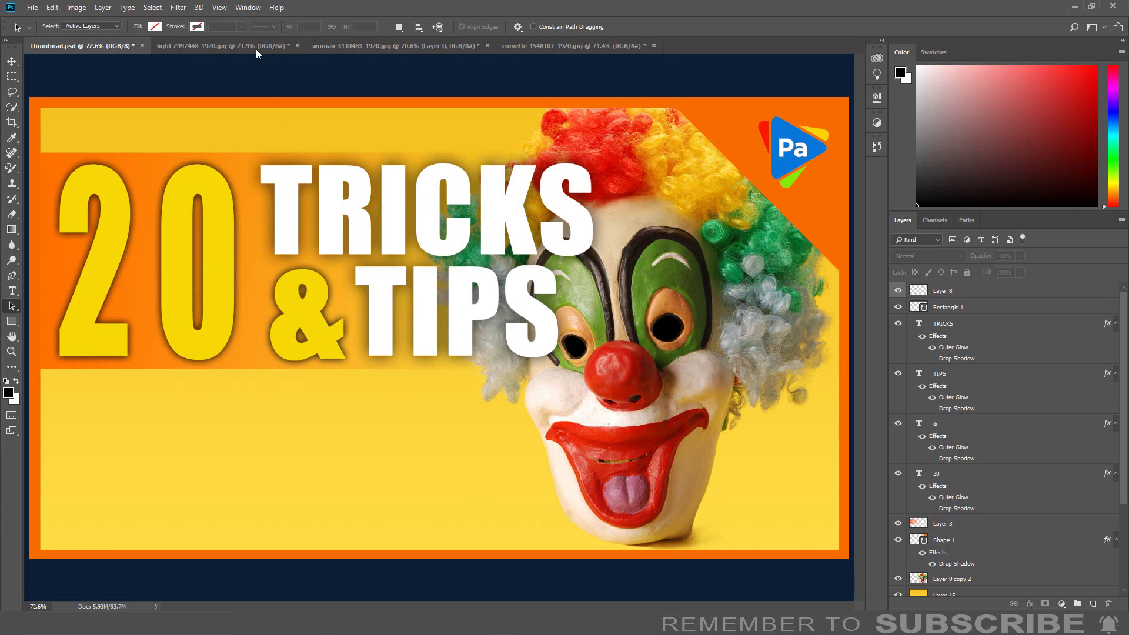
{"action": "left_click", "coordinate": [246, 8]}
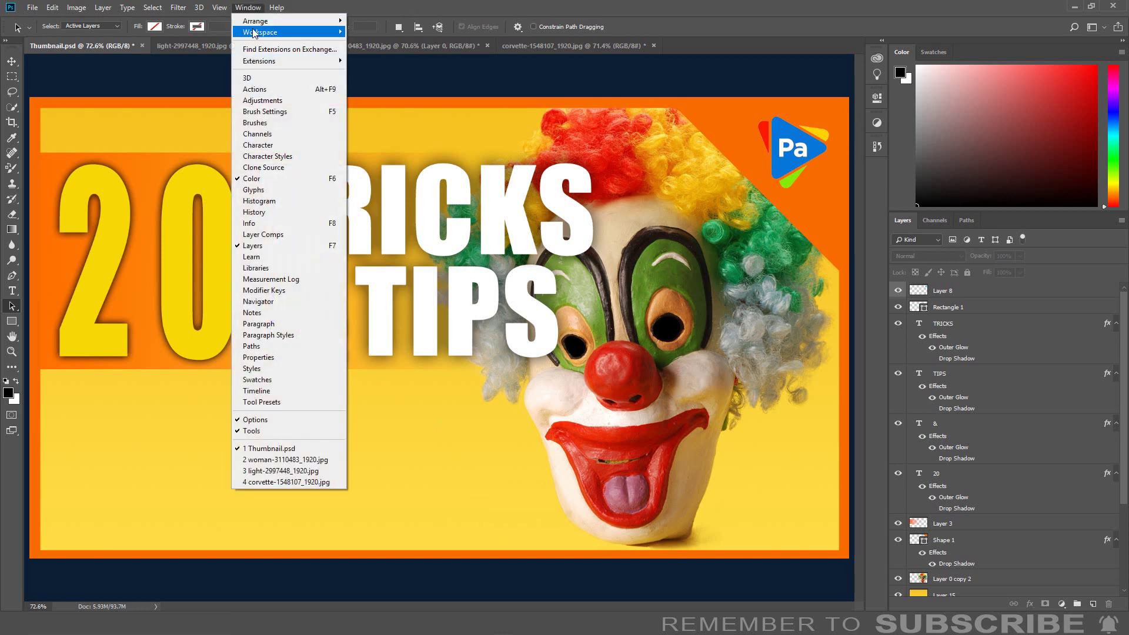
{"action": "mouse_move", "coordinate": [254, 34]}
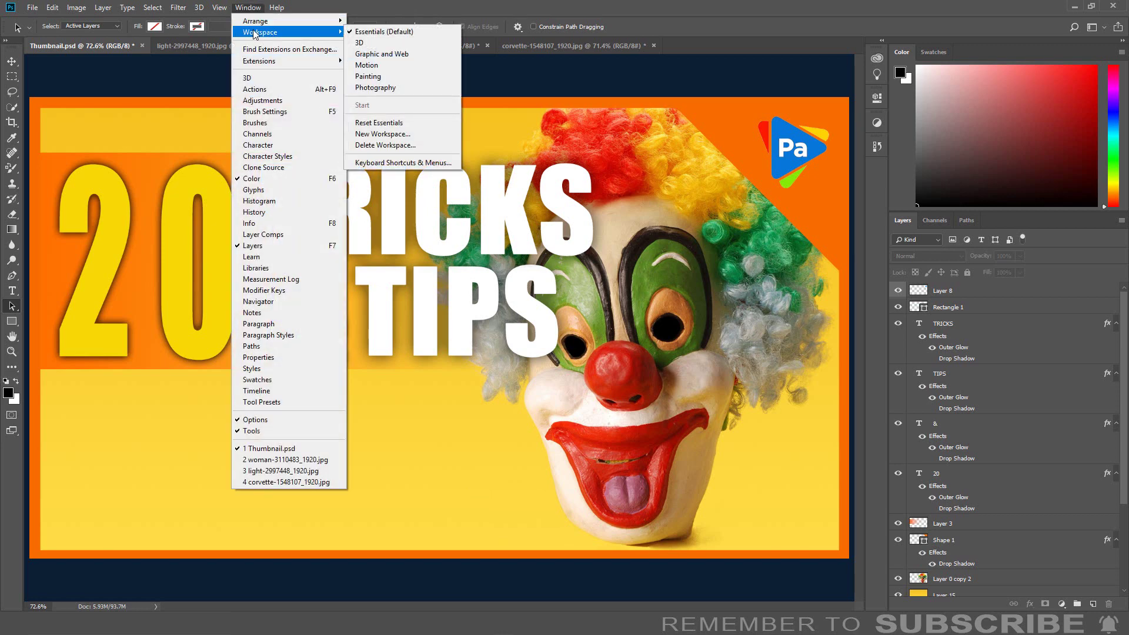
{"action": "left_click", "coordinate": [388, 133]}
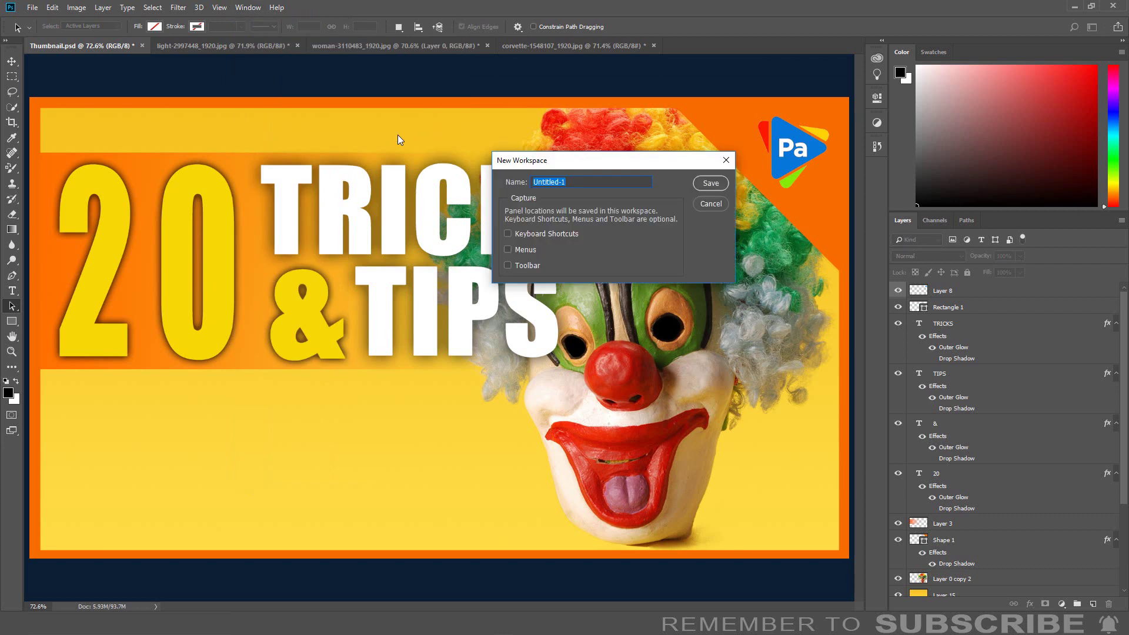
{"action": "left_click", "coordinate": [579, 181]}
{"action": "left_click_drag", "start_coordinate": [578, 181], "coordinate": [492, 177]}
{"action": "key", "text": "BackSpace"}
{"action": "type", "text": "Marlon"}
{"action": "left_click", "coordinate": [711, 183]}
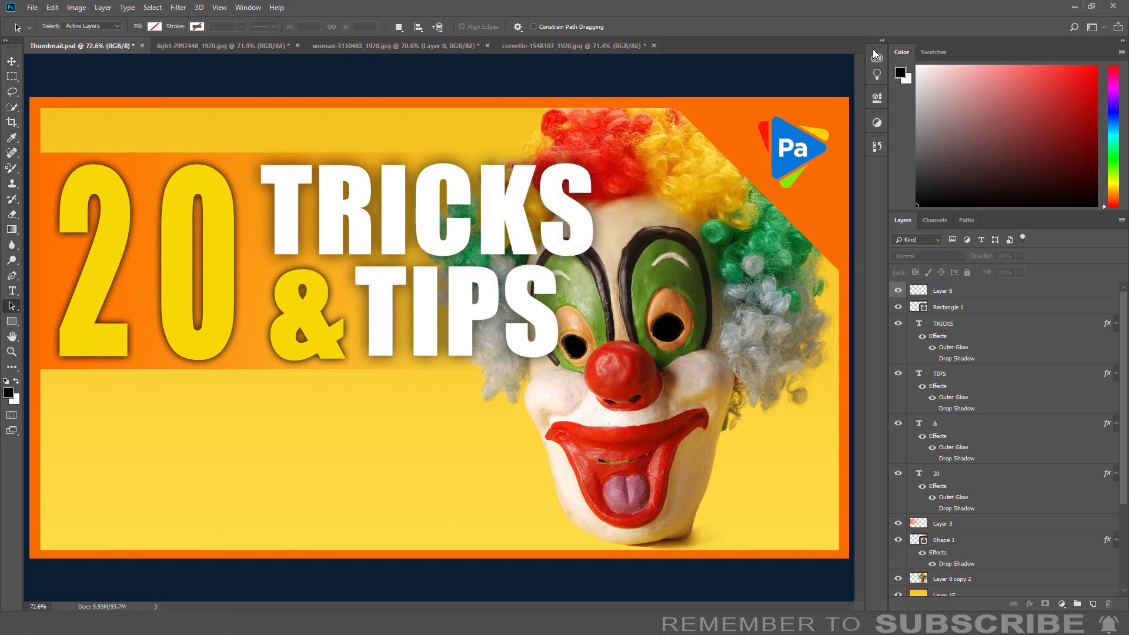
Step: Float three panel groups over the canvas, then reset the Marlon workspace to restore them
{"action": "left_click_drag", "start_coordinate": [872, 48], "coordinate": [663, 150]}
{"action": "left_click_drag", "start_coordinate": [876, 97], "coordinate": [675, 253]}
{"action": "left_click_drag", "start_coordinate": [1006, 228], "coordinate": [453, 355]}
{"action": "left_click", "coordinate": [248, 7]}
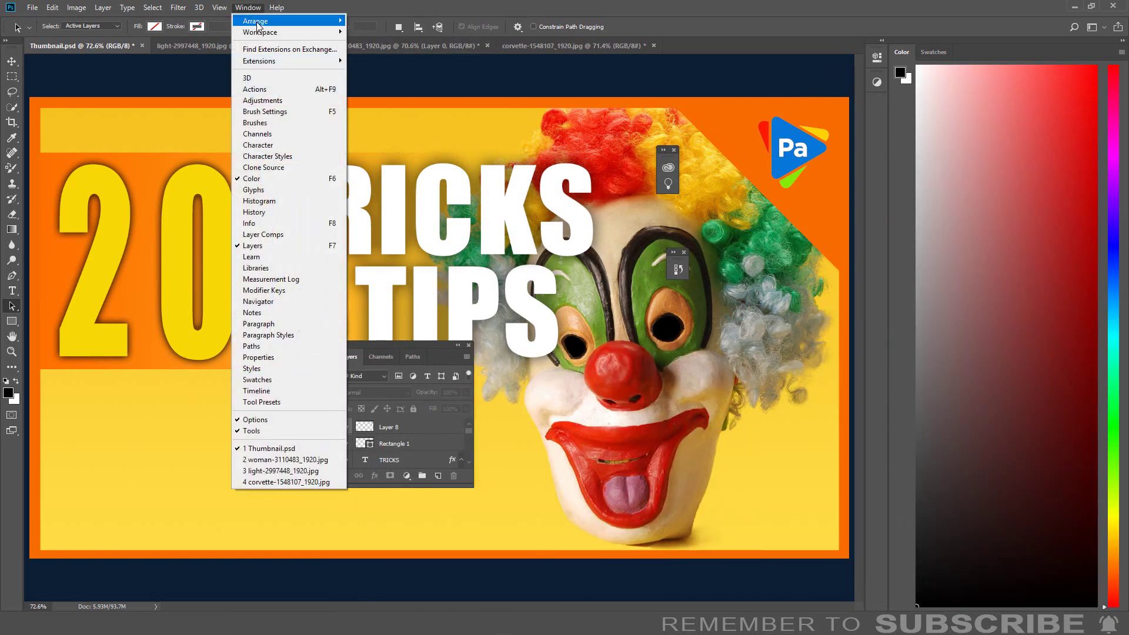
{"action": "mouse_move", "coordinate": [259, 32]}
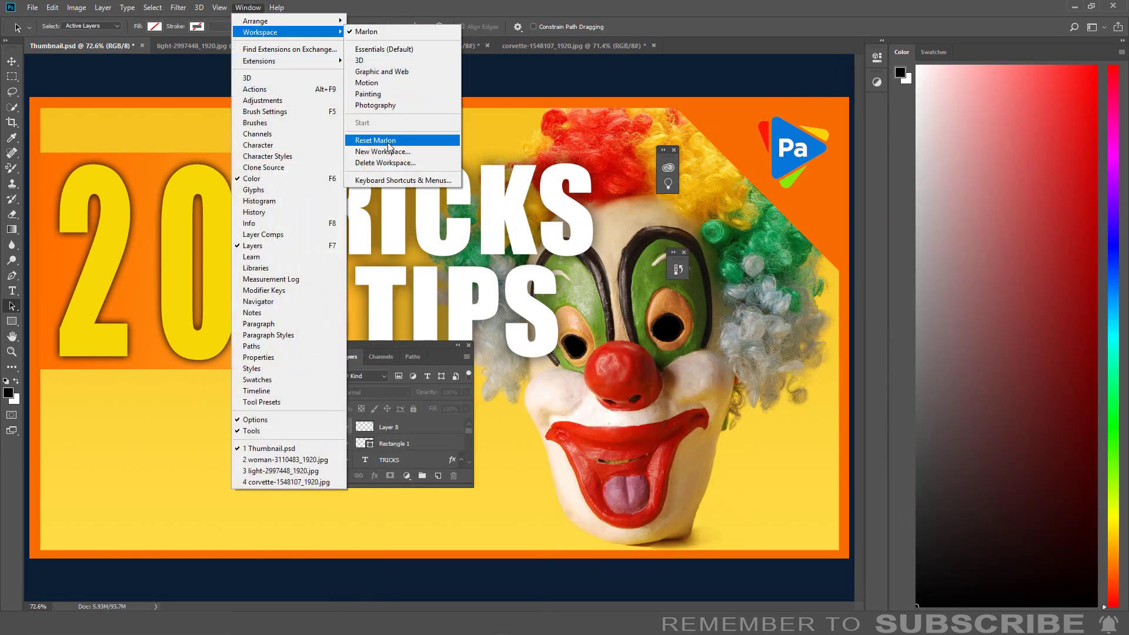
{"action": "left_click", "coordinate": [387, 142]}
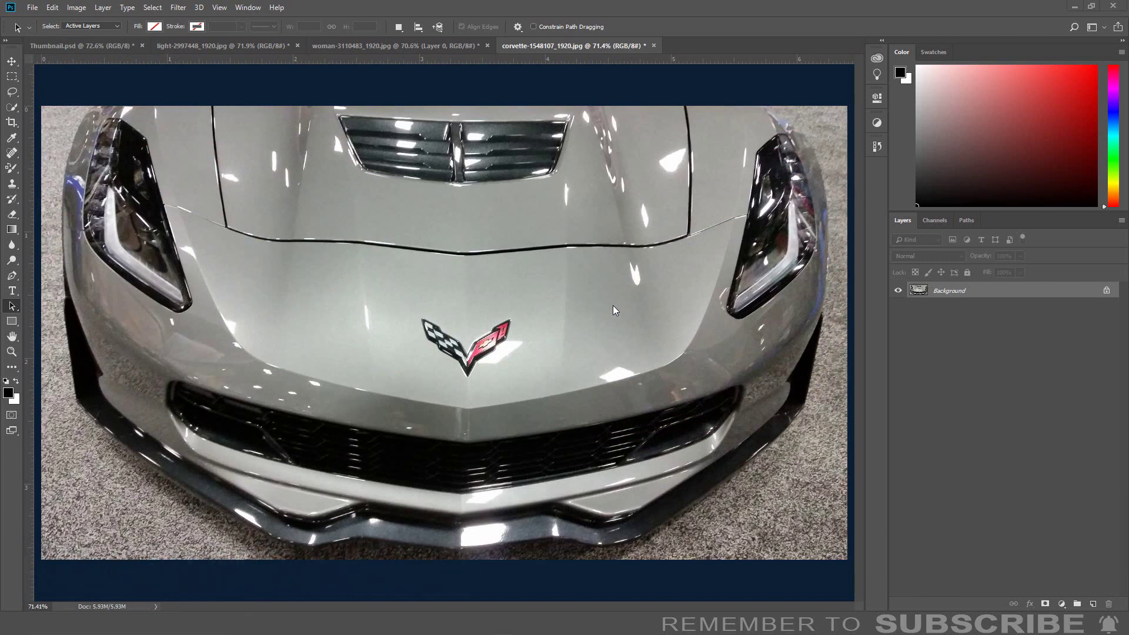
Step: Paint a dark red (891111) stroke across the corvette's hood with the Color Replacement Tool
{"action": "left_click", "coordinate": [16, 172]}
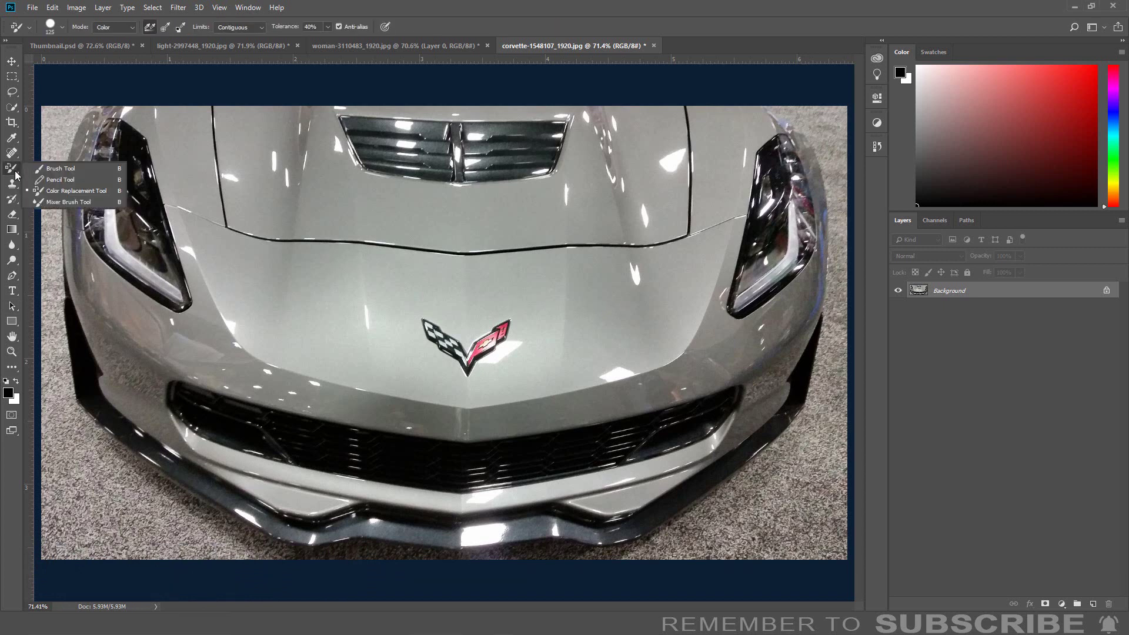
{"action": "left_click", "coordinate": [59, 195]}
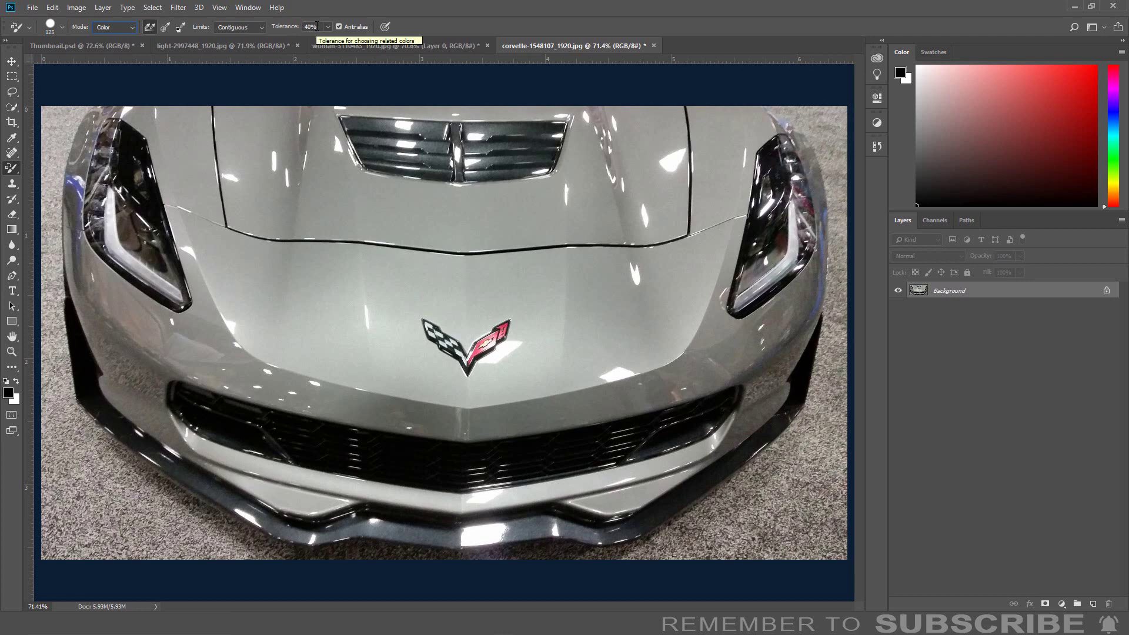
{"action": "left_click", "coordinate": [8, 392]}
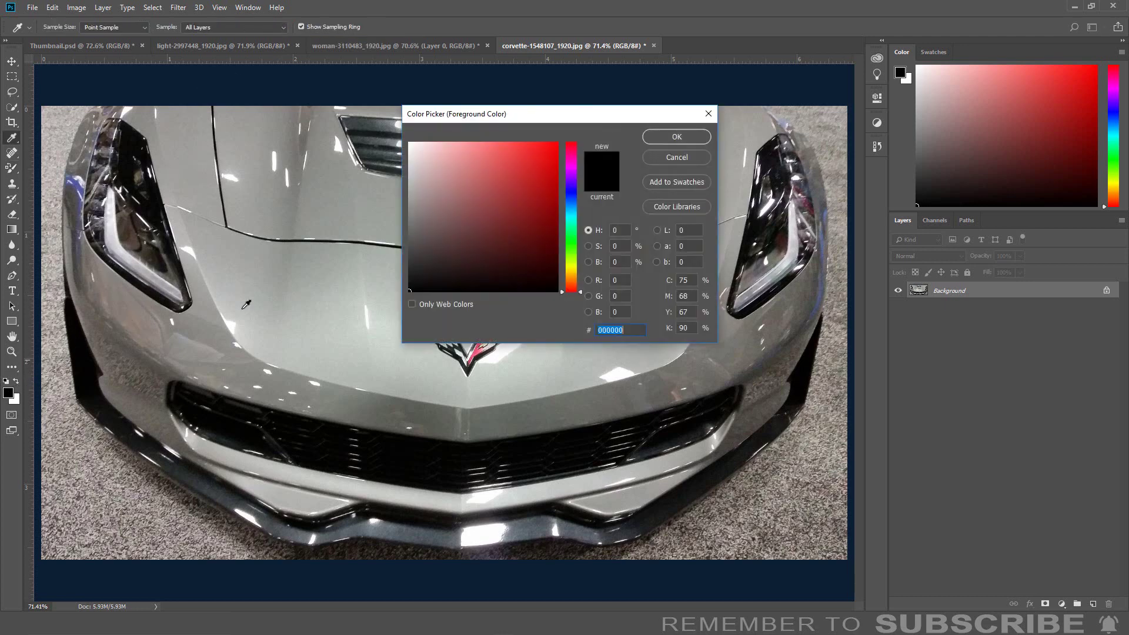
{"action": "left_click_drag", "start_coordinate": [549, 226], "coordinate": [539, 211]}
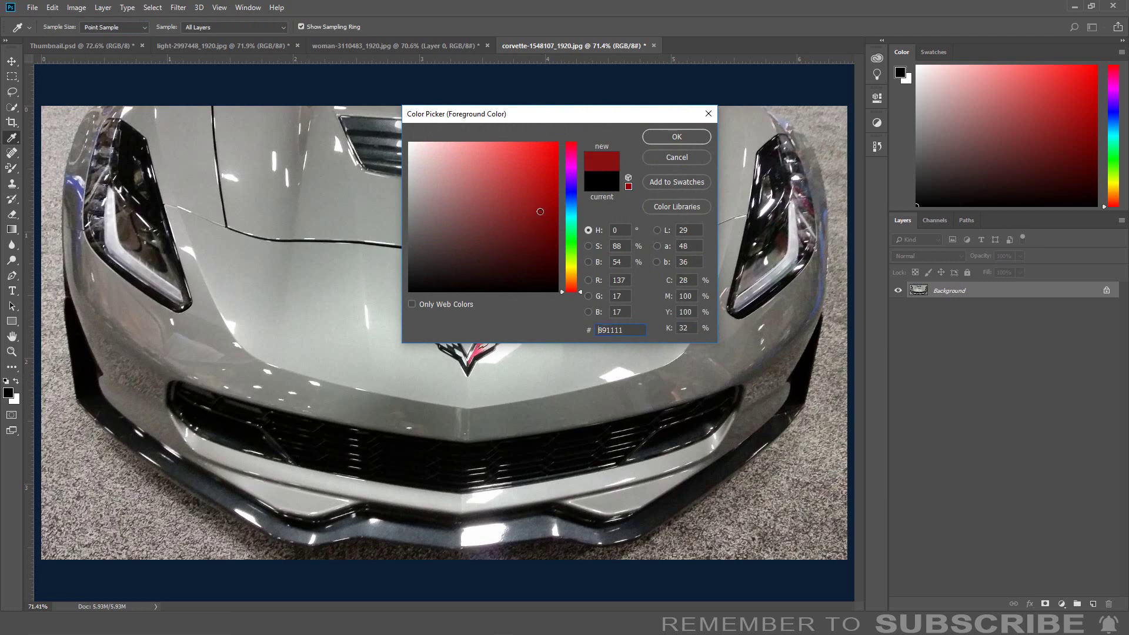
{"action": "left_click", "coordinate": [650, 140]}
{"action": "mouse_move", "coordinate": [434, 269]}
{"action": "left_mouse_down"}
{"action": "mouse_move", "coordinate": [352, 252]}
{"action": "mouse_move", "coordinate": [304, 281]}
{"action": "mouse_move", "coordinate": [248, 232]}
{"action": "mouse_move", "coordinate": [222, 184]}
{"action": "mouse_move", "coordinate": [211, 201]}
{"action": "mouse_move", "coordinate": [196, 178]}
{"action": "mouse_move", "coordinate": [197, 203]}
{"action": "mouse_move", "coordinate": [307, 228]}
{"action": "mouse_move", "coordinate": [499, 242]}
{"action": "mouse_move", "coordinate": [461, 291]}
{"action": "mouse_move", "coordinate": [571, 262]}
{"action": "mouse_move", "coordinate": [632, 307]}
{"action": "mouse_move", "coordinate": [616, 342]}
{"action": "mouse_move", "coordinate": [694, 241]}
{"action": "left_mouse_up"}
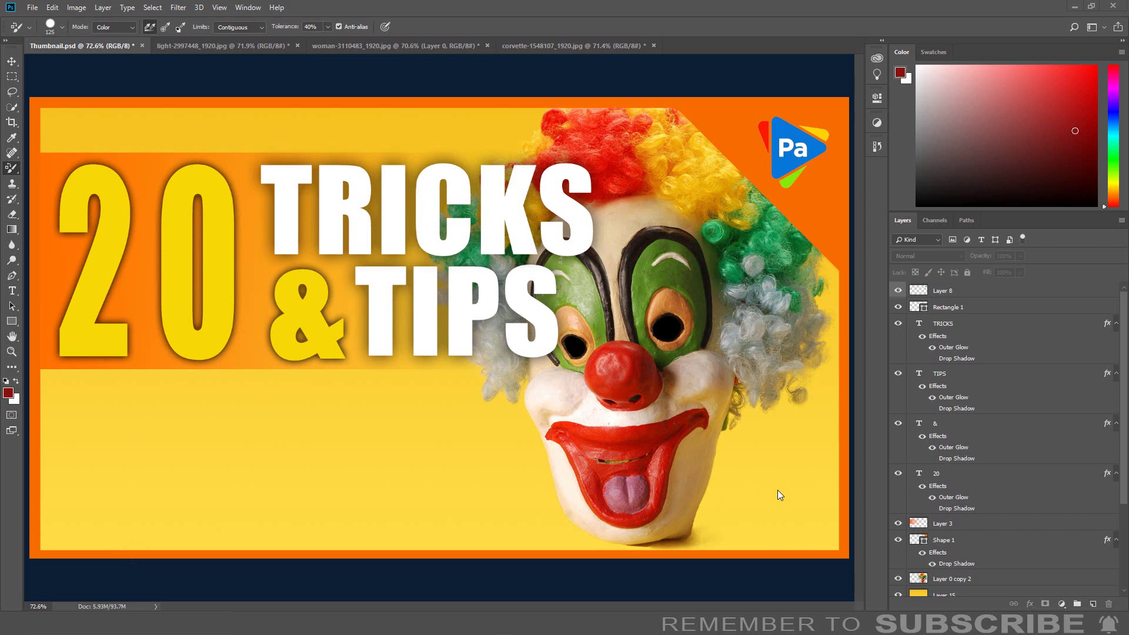
Step: Select Layer 0 copy 2 and use Ctrl+[ to send it beneath the title text layers
{"action": "left_click", "coordinate": [948, 581]}
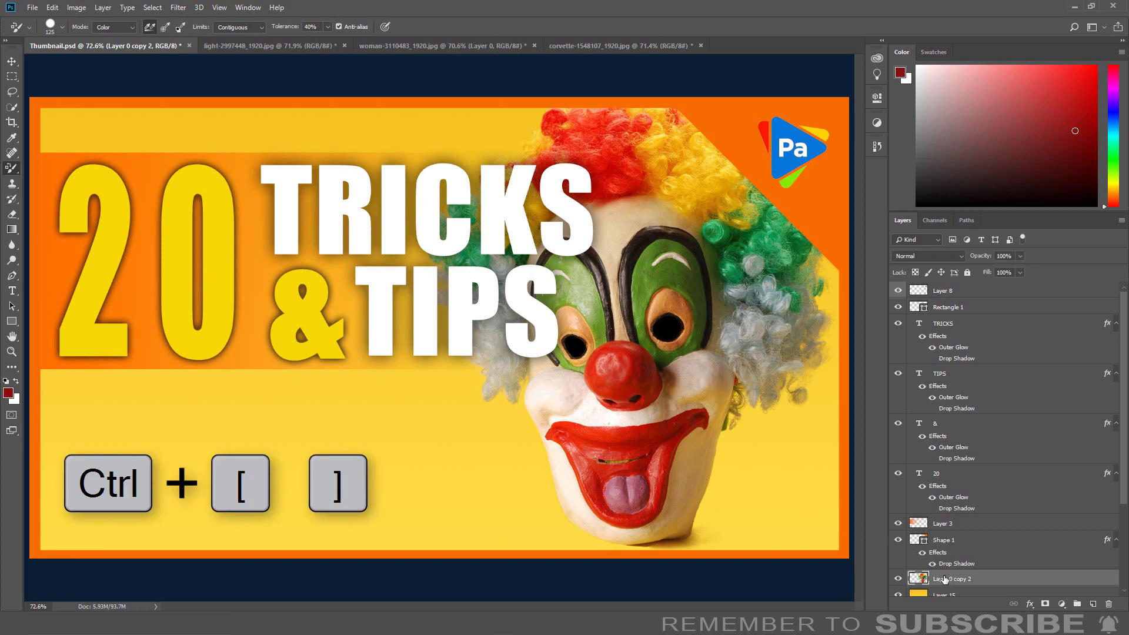
{"action": "key", "text": "ctrl+bracketright"}
{"action": "key", "text": "ctrl+bracketright"}
{"action": "key", "text": "ctrl+bracketright"}
{"action": "key", "text": "ctrl+bracketright"}
{"action": "key", "text": "ctrl+bracketright"}
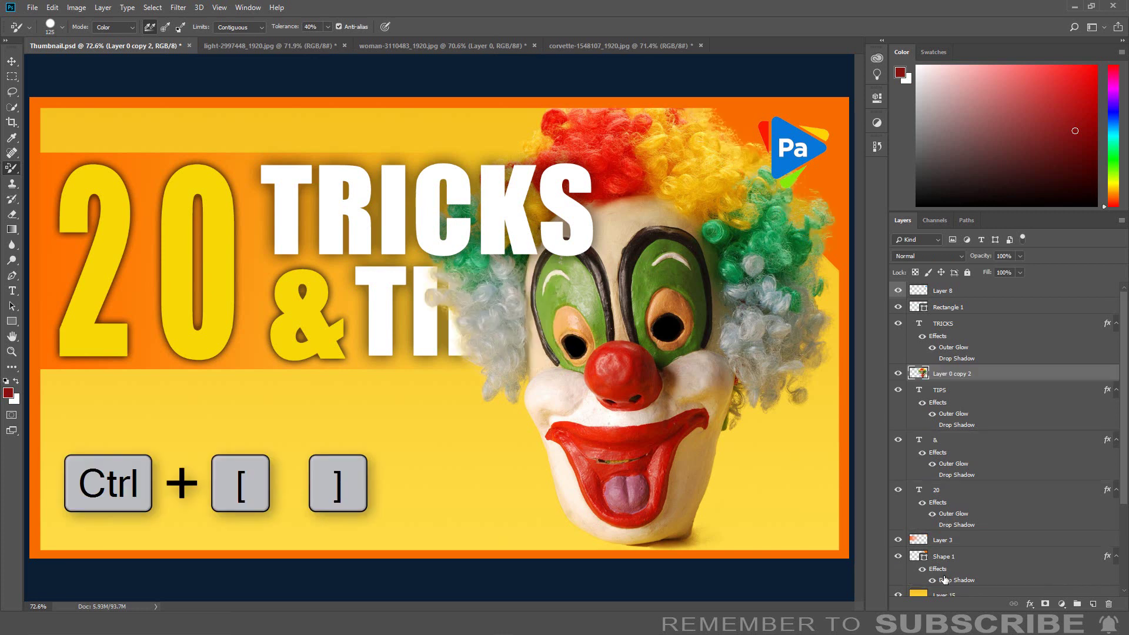
{"action": "key", "text": "ctrl+bracketright"}
{"action": "key", "text": "ctrl+bracketleft"}
{"action": "key", "text": "ctrl+bracketleft"}
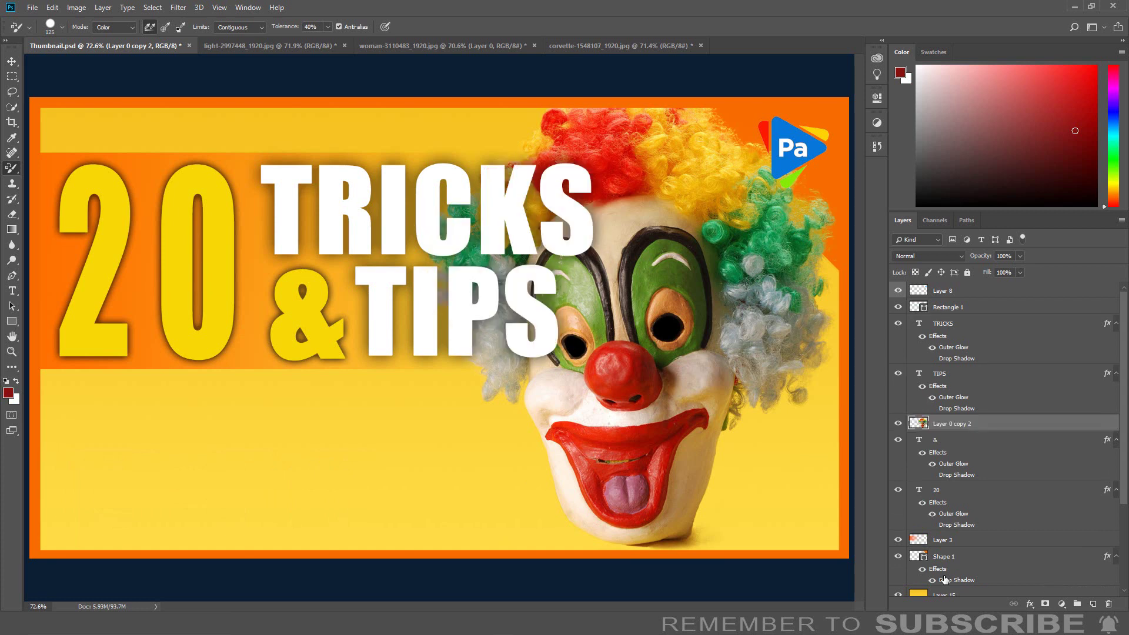
{"action": "key", "text": "ctrl+bracketleft"}
{"action": "key", "text": "ctrl+bracketleft"}
{"action": "key", "text": "ctrl+bracketleft"}
{"action": "key", "text": "ctrl+bracketleft"}
Step: Drop the clown layer below Shape 1 and place pen anchors down the clown's left cheek
{"action": "key", "text": "alt+bracketleft"}
{"action": "key", "text": "p"}
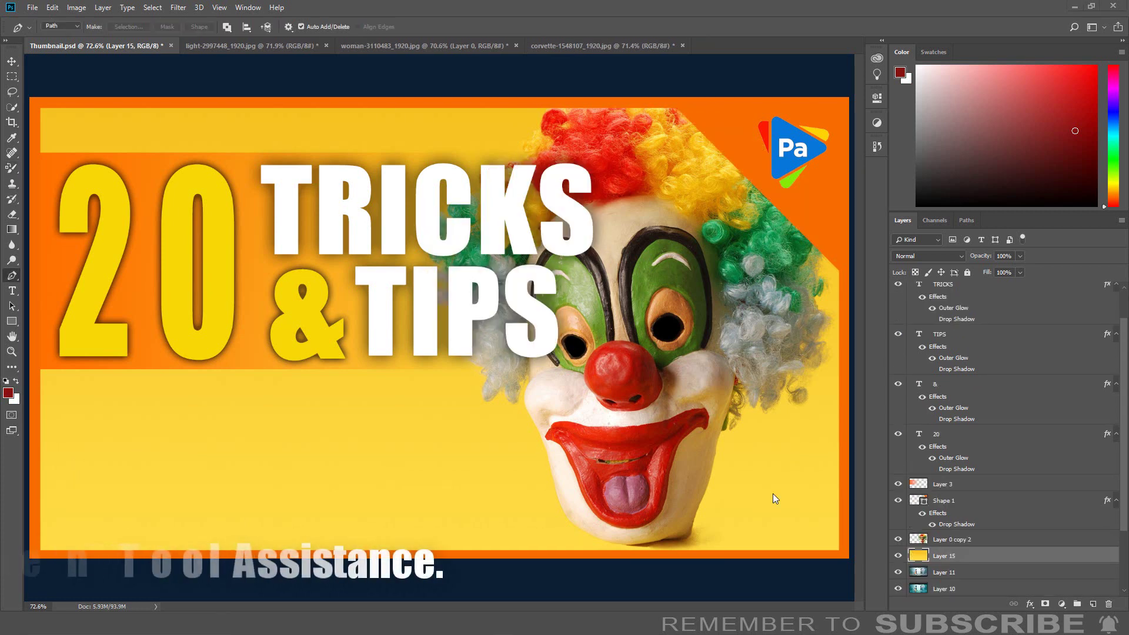
{"action": "left_click", "coordinate": [527, 408]}
{"action": "left_click", "coordinate": [531, 416]}
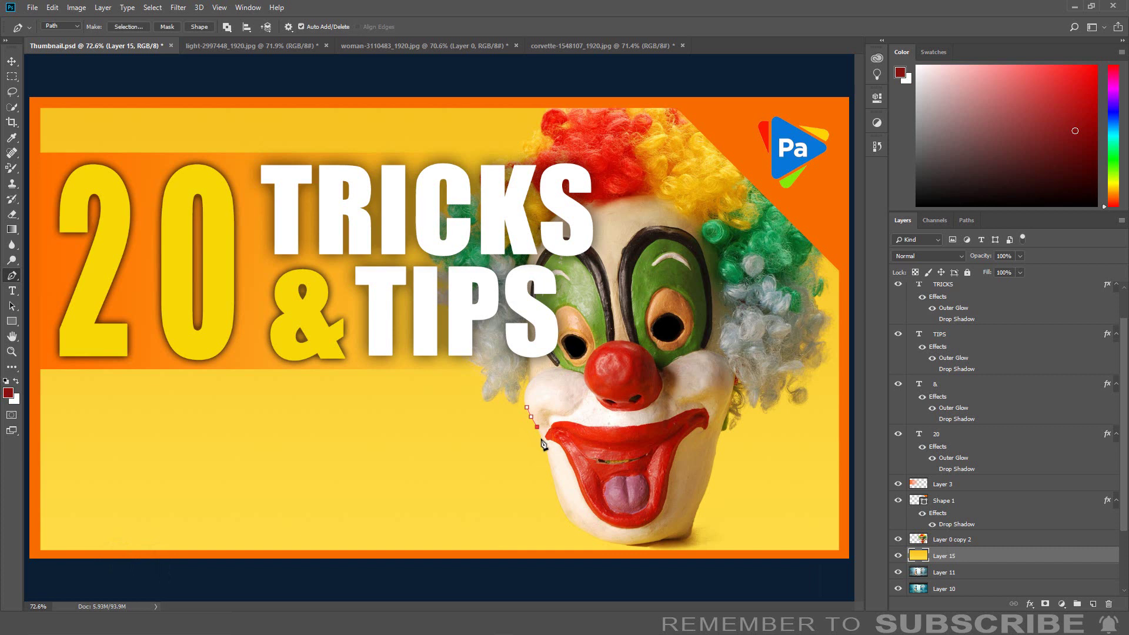
{"action": "left_click", "coordinate": [545, 448]}
{"action": "left_click", "coordinate": [546, 458]}
{"action": "left_click", "coordinate": [551, 468]}
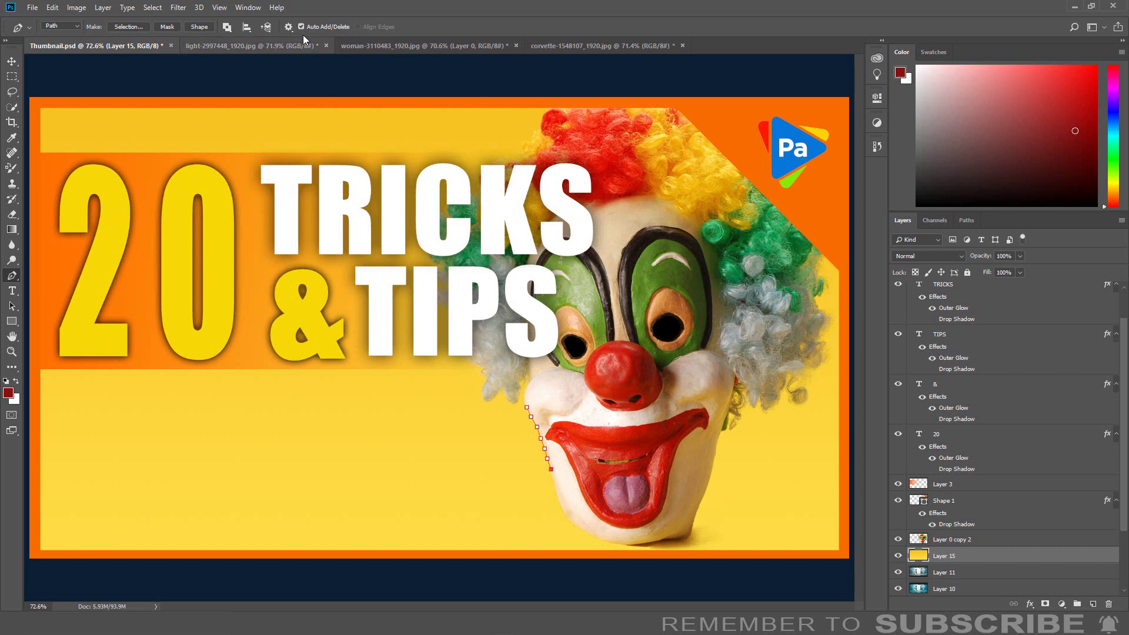
Step: Enable Rubber Band in the Path Options and extend the path toward the chin
{"action": "left_click", "coordinate": [289, 27]}
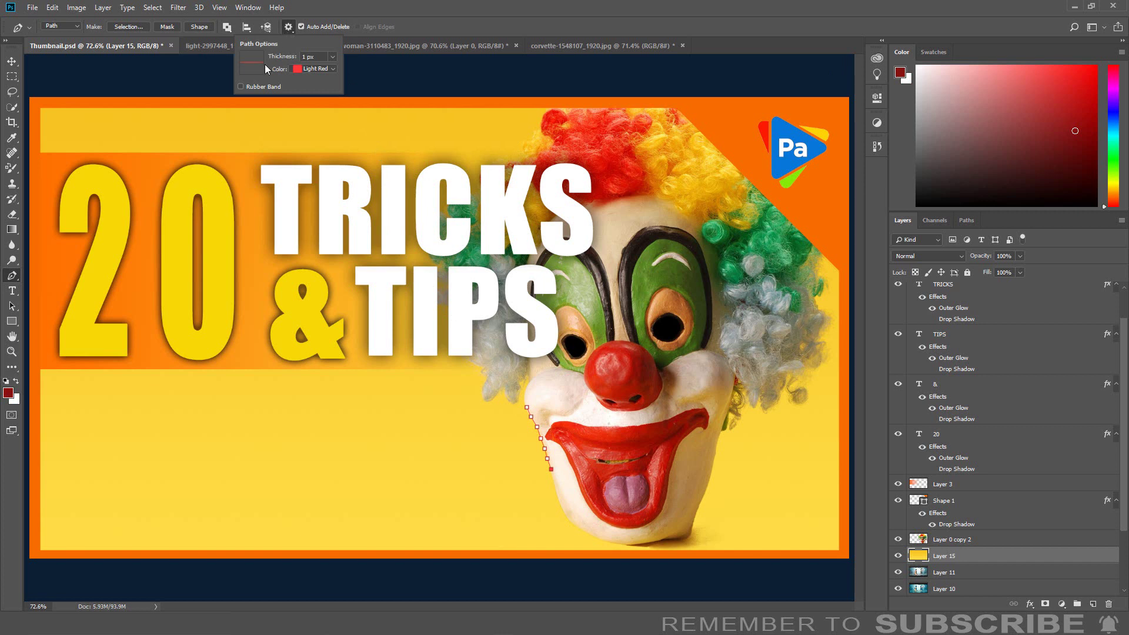
{"action": "left_click", "coordinate": [242, 87]}
{"action": "left_click", "coordinate": [557, 493]}
{"action": "left_click", "coordinate": [563, 511]}
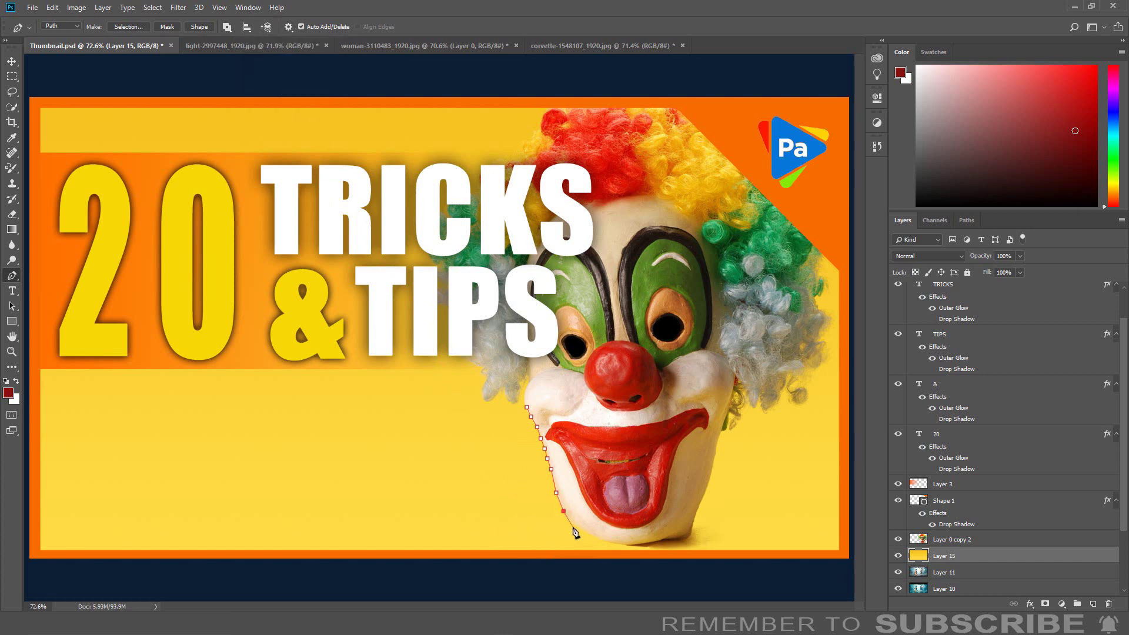
{"action": "key", "text": "a"}
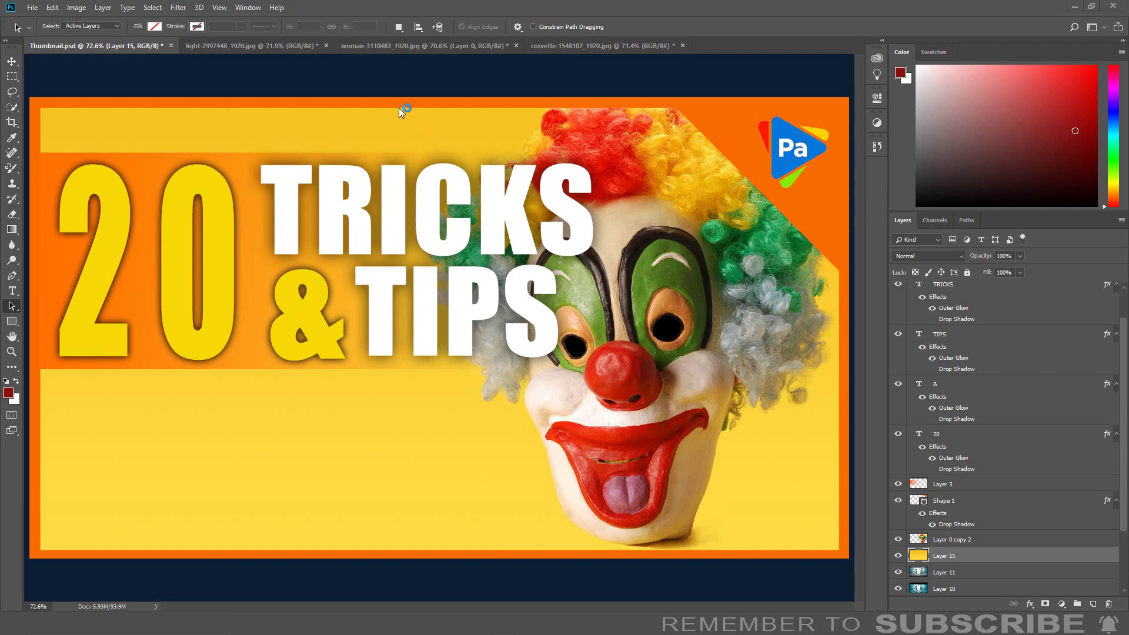
Step: Choose Help > Updates to launch the Creative Cloud desktop app
{"action": "left_click", "coordinate": [277, 7]}
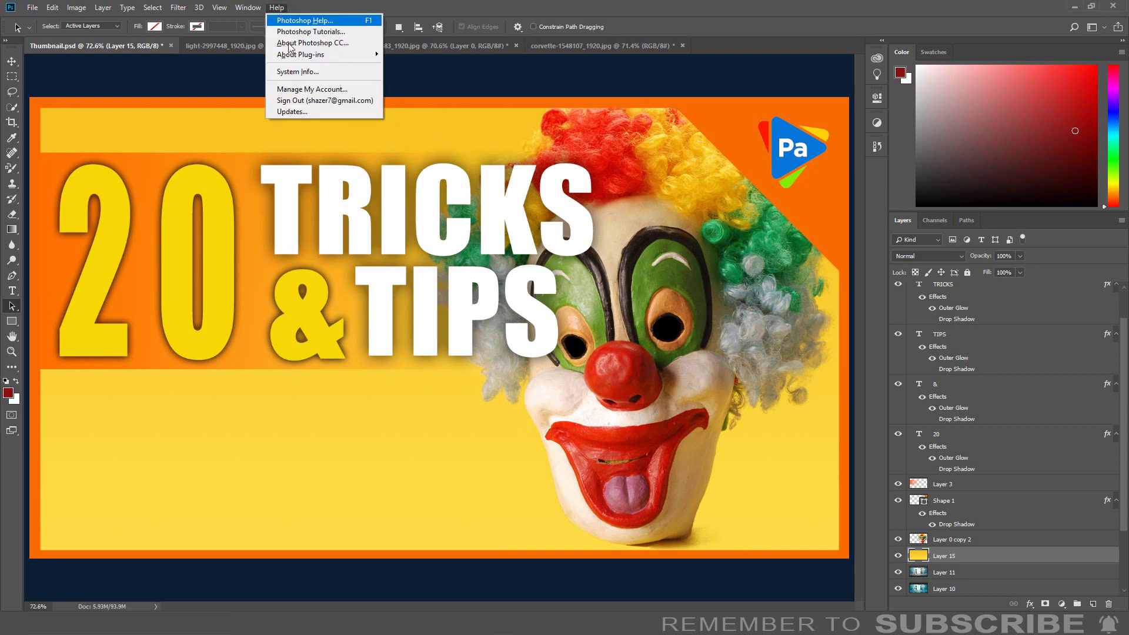
{"action": "left_click", "coordinate": [299, 112]}
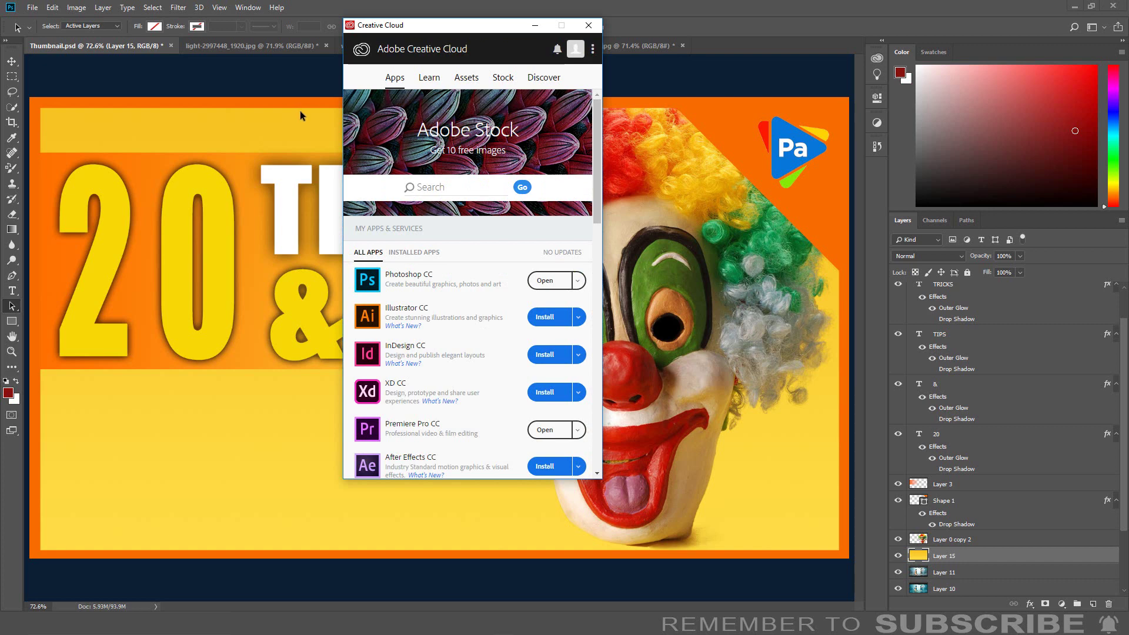
Step: List the Other Versions of Photoshop CC from the arrow beside its Open button
{"action": "mouse_move", "coordinate": [406, 277]}
{"action": "left_click", "coordinate": [578, 281]}
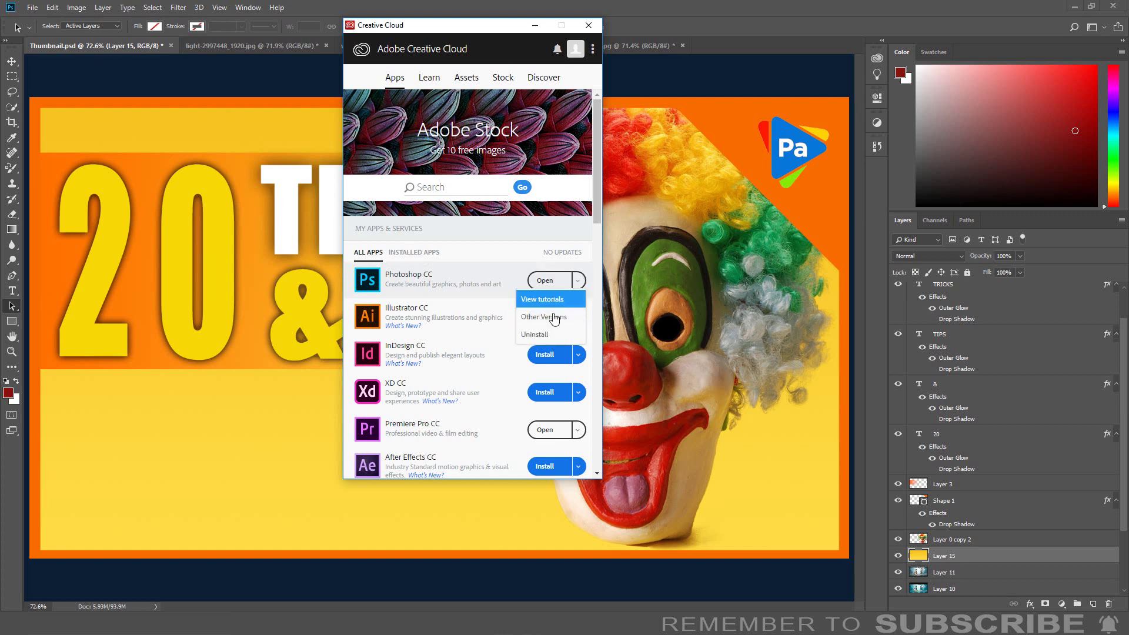
{"action": "left_click", "coordinate": [552, 318]}
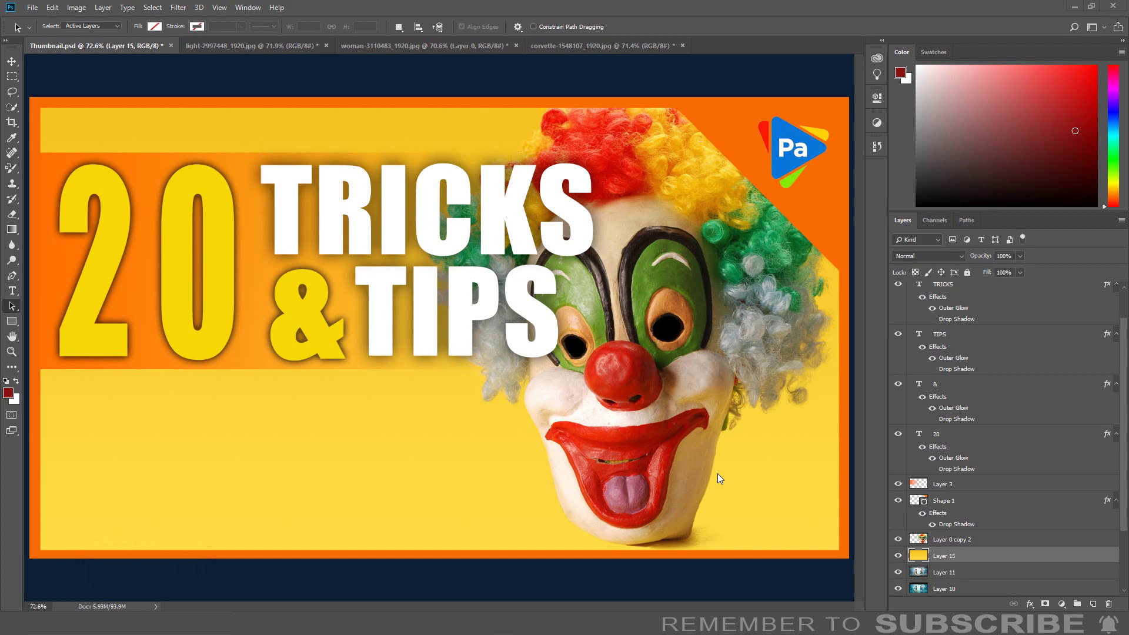
Step: Zoom the canvas in and out with Alt+scroll, then hide all panels with Tab
{"action": "scroll", "coordinate": [683, 421], "scroll_direction": "up", "scroll_amount": 5}
{"action": "scroll", "coordinate": [683, 421], "scroll_direction": "down", "scroll_amount": 8}
{"action": "scroll", "coordinate": [684, 421], "scroll_direction": "up", "scroll_amount": 5}
{"action": "scroll", "coordinate": [683, 421], "scroll_direction": "up", "scroll_amount": 2}
{"action": "scroll", "coordinate": [684, 421], "scroll_direction": "down", "scroll_amount": 6}
{"action": "scroll", "coordinate": [684, 421], "scroll_direction": "up", "scroll_amount": 4}
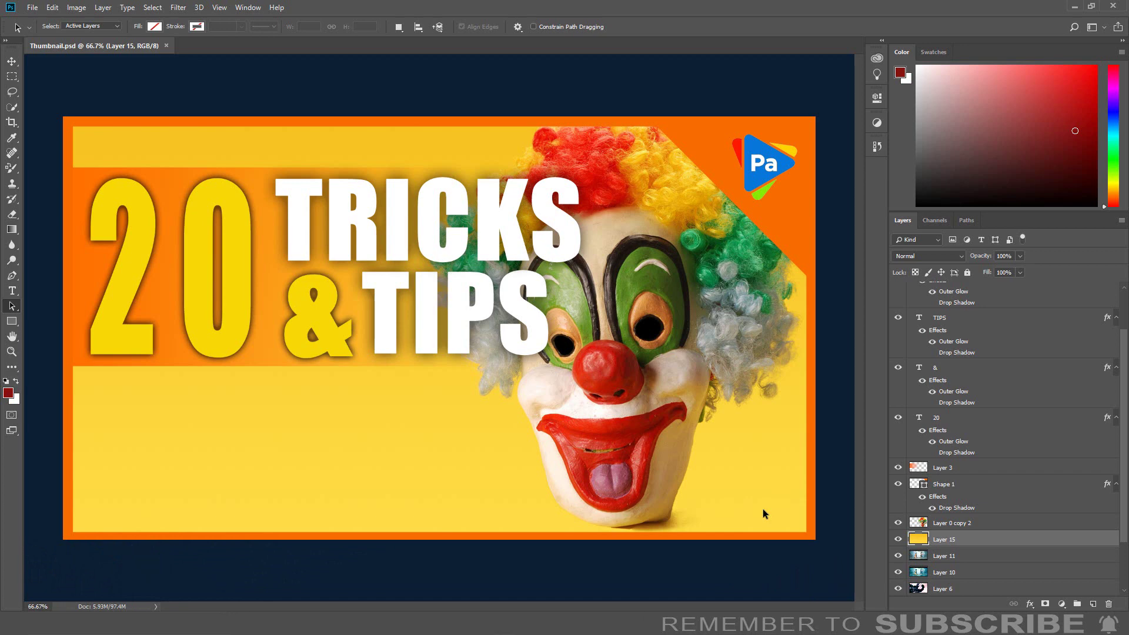
{"action": "key", "text": "Tab"}
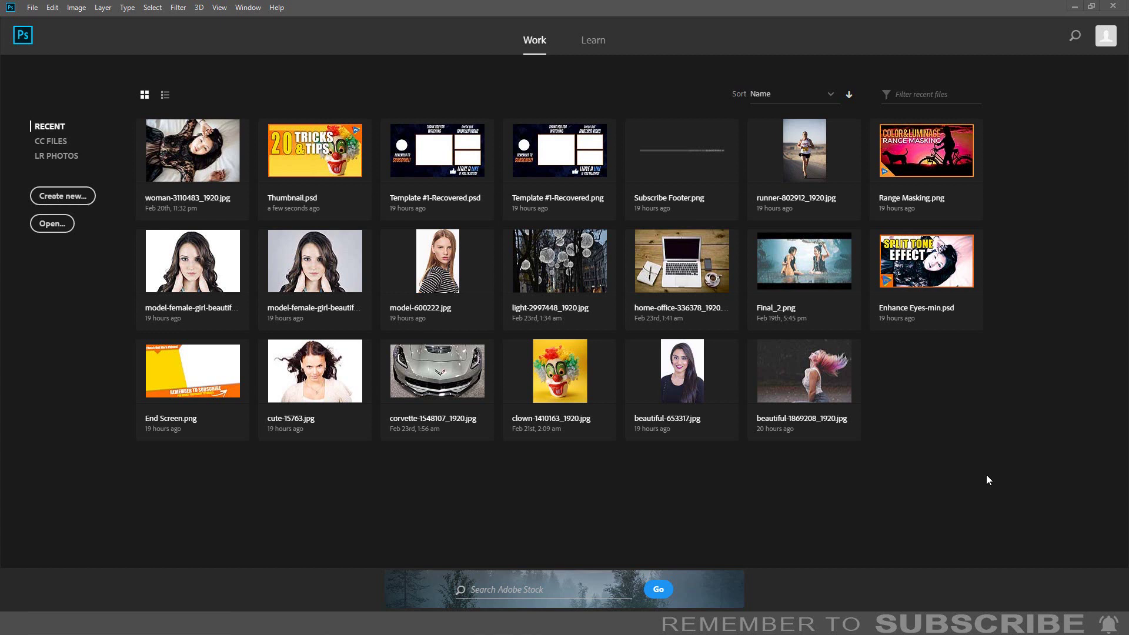
Step: Open Thumbnail.psd via File > Open with Alt+Shift and accept the composite data prompt
{"action": "left_click", "coordinate": [34, 7]}
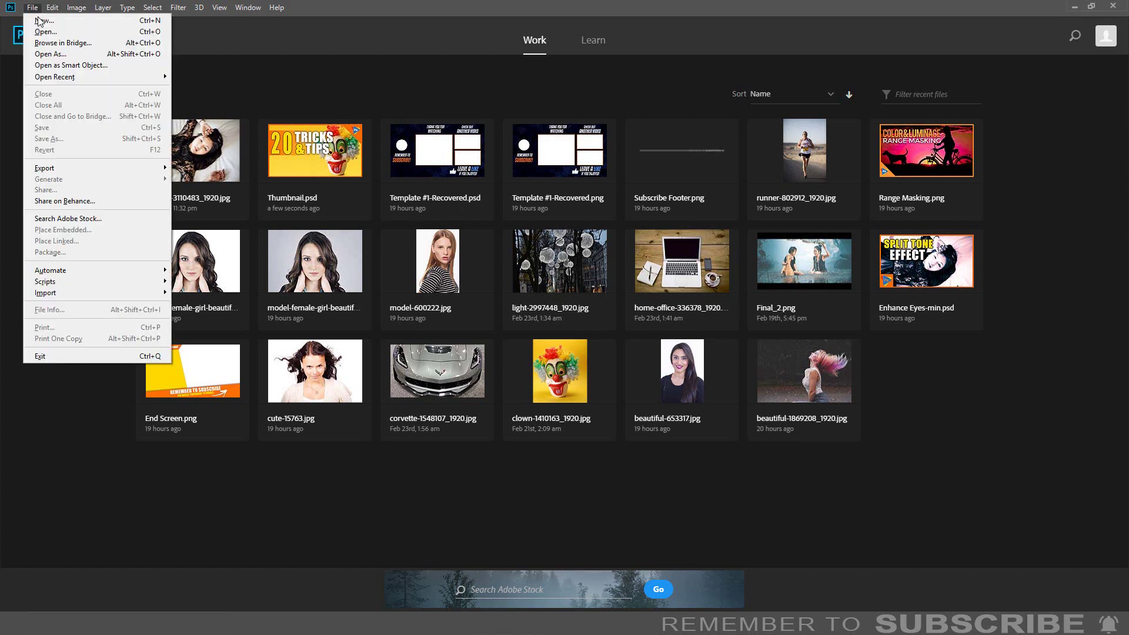
{"action": "left_click", "coordinate": [44, 31]}
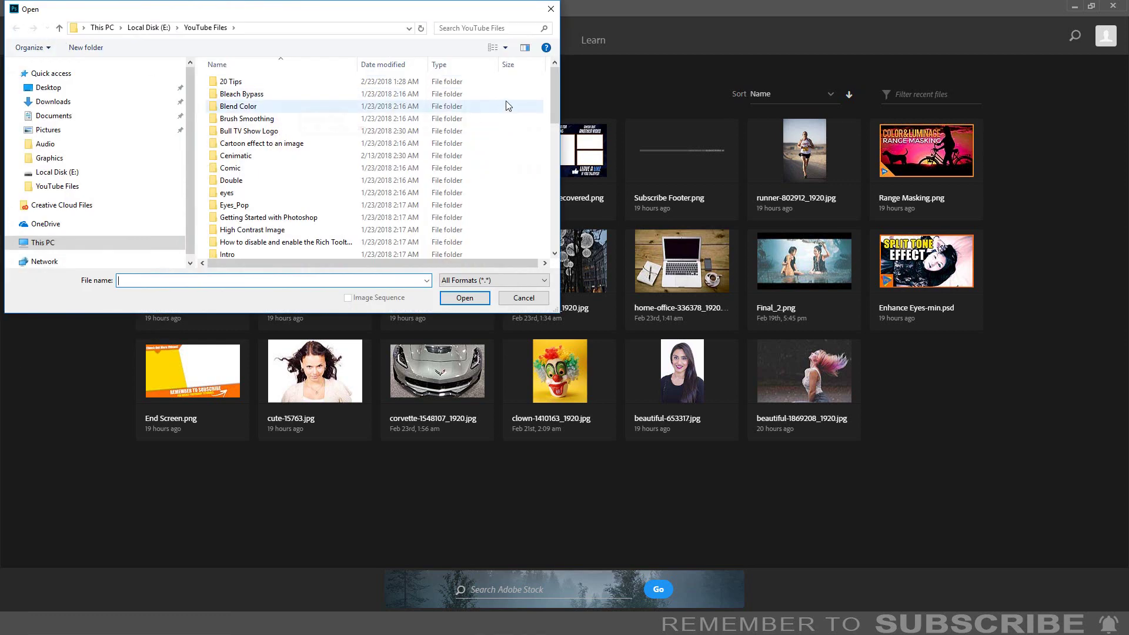
{"action": "left_click_drag", "start_coordinate": [555, 87], "coordinate": [558, 233]}
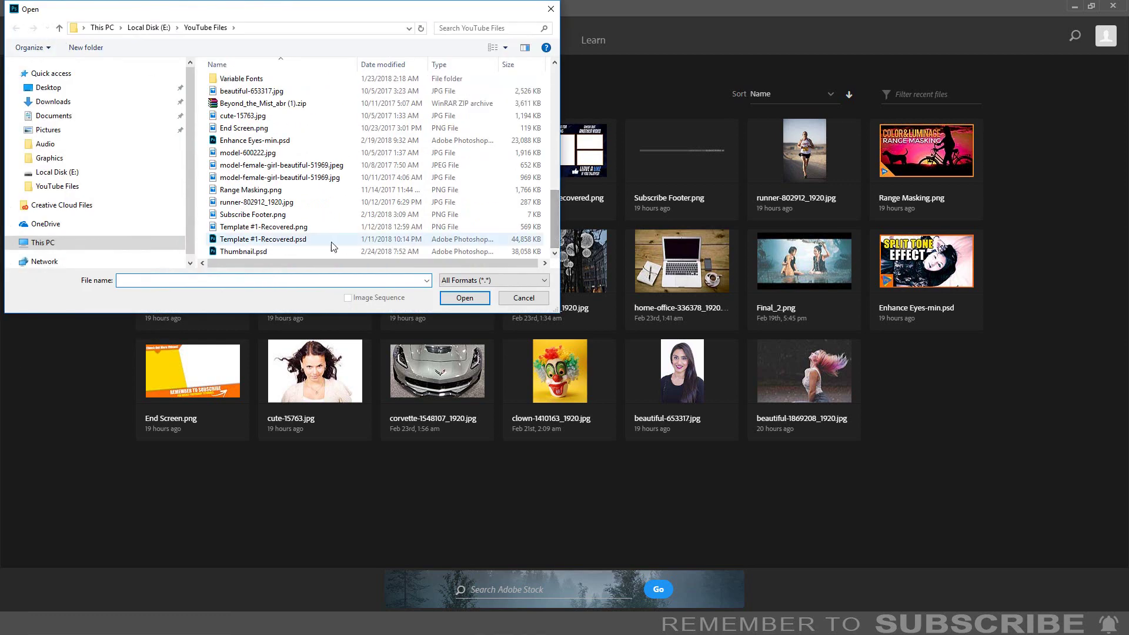
{"action": "left_click", "coordinate": [266, 252]}
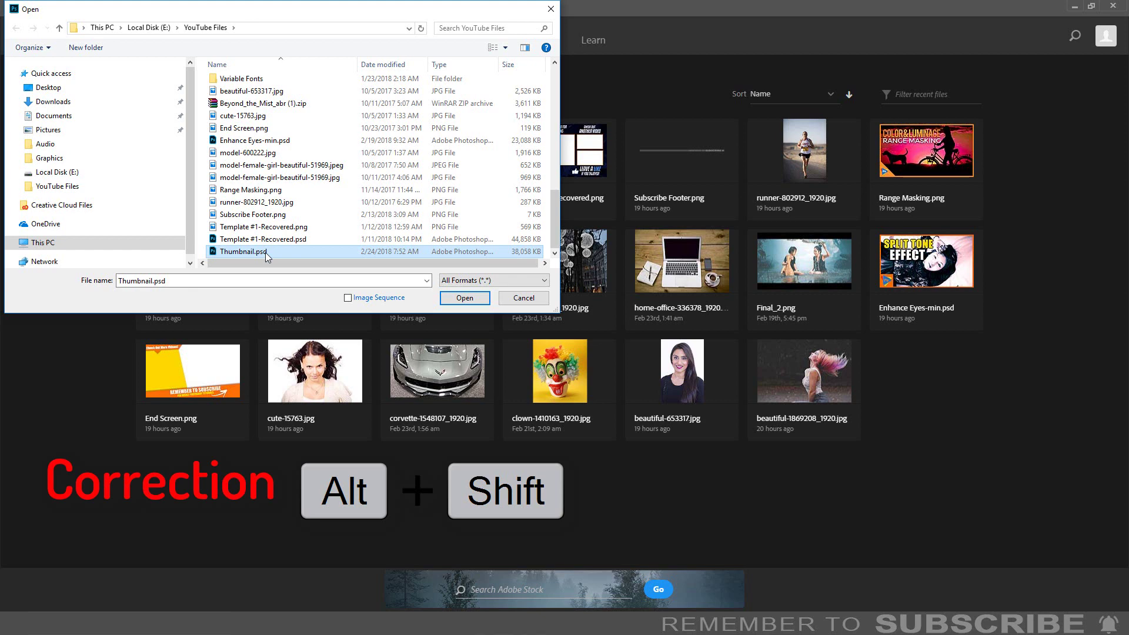
{"action": "left_click", "coordinate": [464, 299], "text": "alt+shift"}
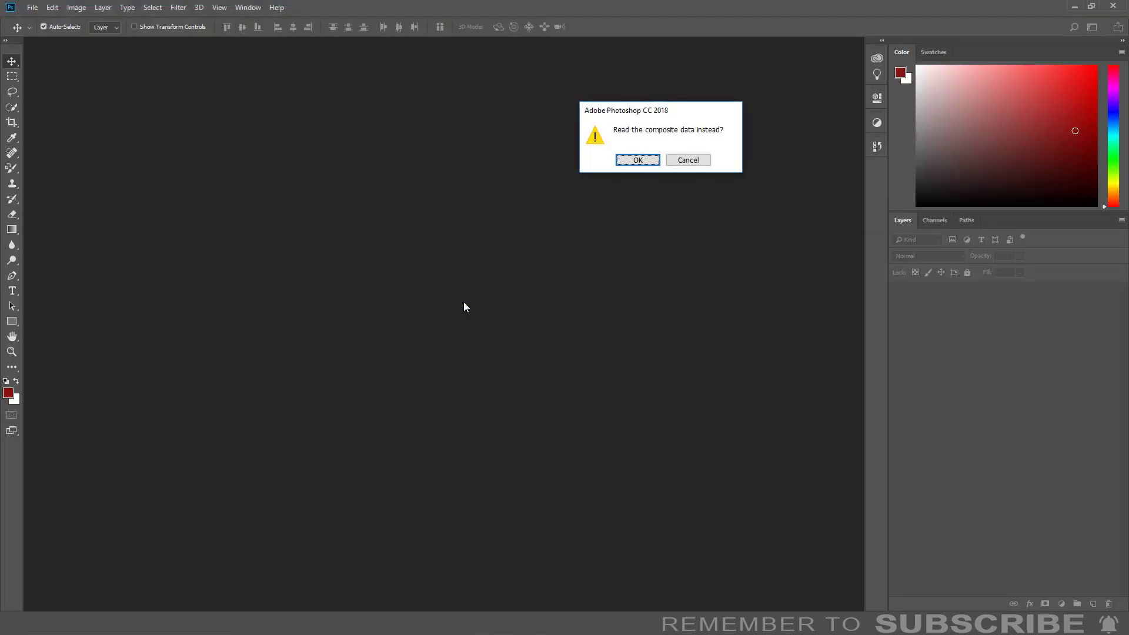
{"action": "left_click", "coordinate": [636, 162]}
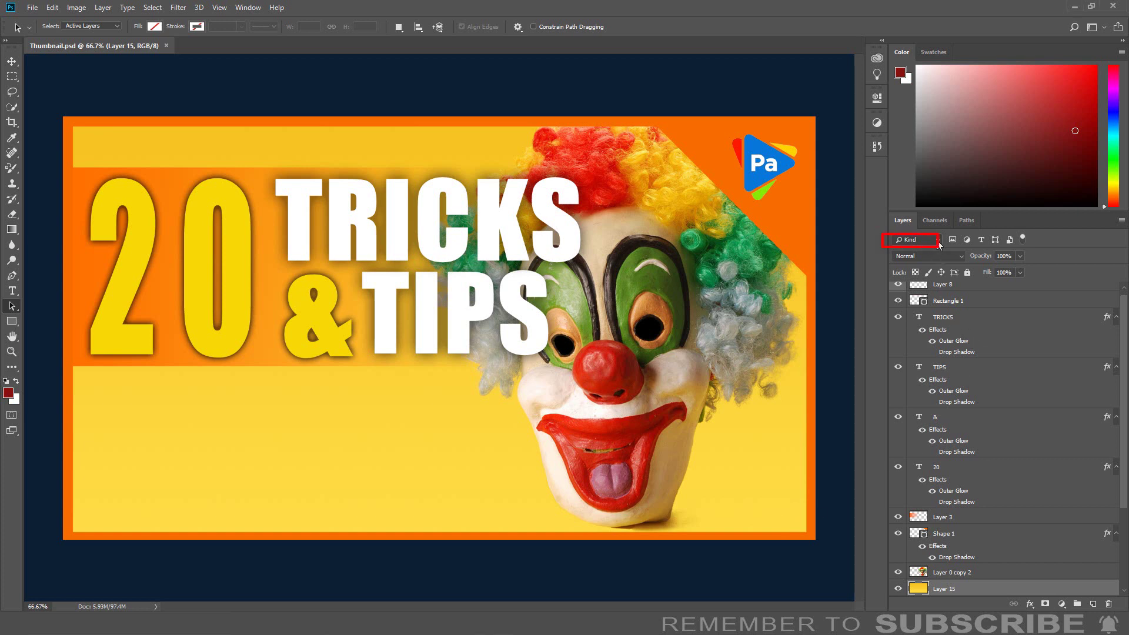
Step: Filter the Layers panel by pixel, adjustment, type and shape layer kinds in turn
{"action": "left_click", "coordinate": [938, 240]}
{"action": "left_click", "coordinate": [938, 240]}
{"action": "left_click", "coordinate": [951, 240]}
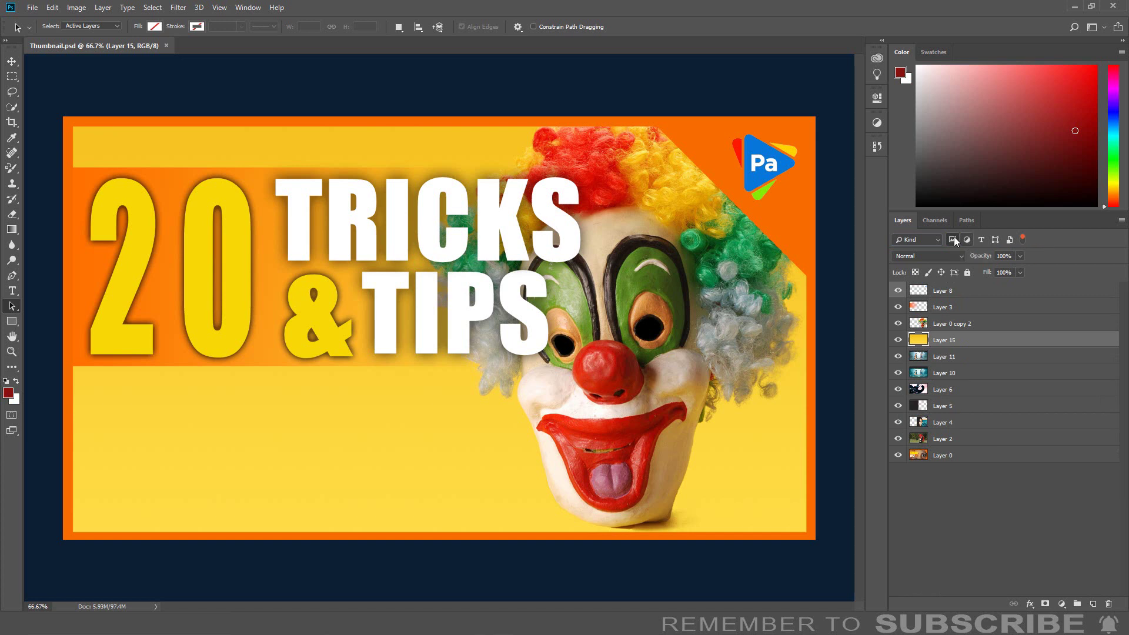
{"action": "left_click", "coordinate": [969, 240]}
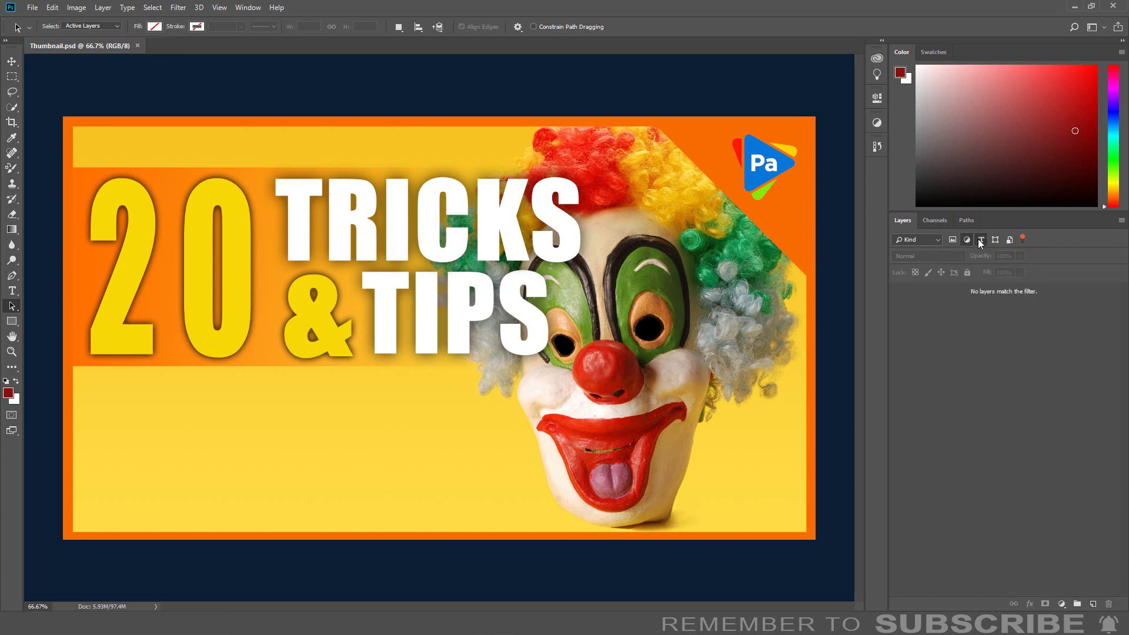
{"action": "left_click", "coordinate": [966, 240]}
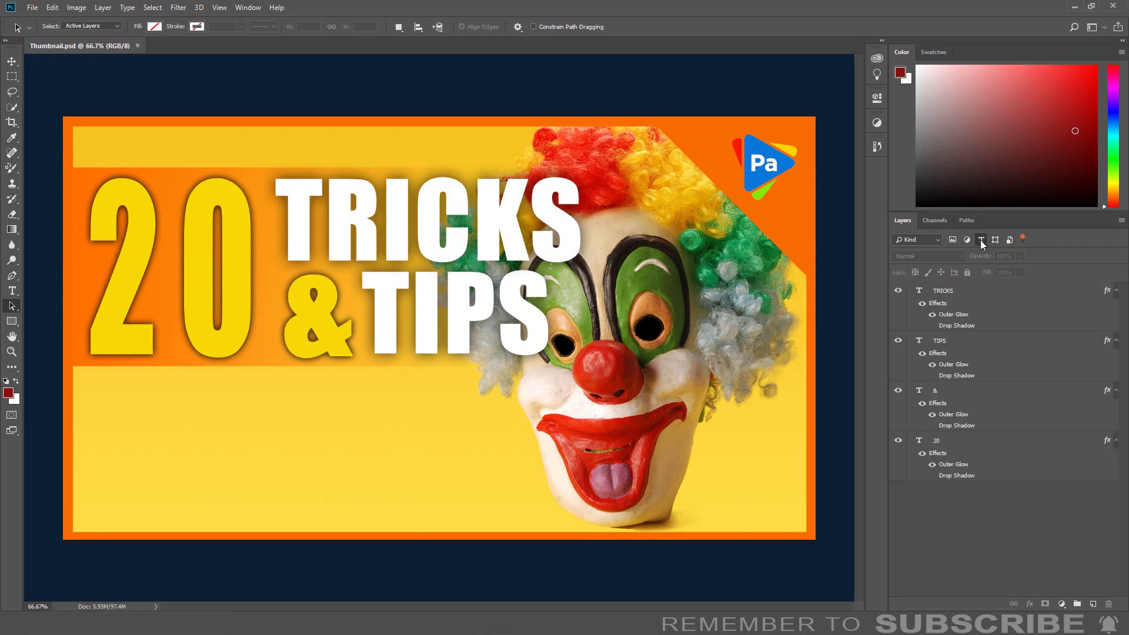
{"action": "left_click", "coordinate": [995, 239]}
{"action": "left_click", "coordinate": [980, 240]}
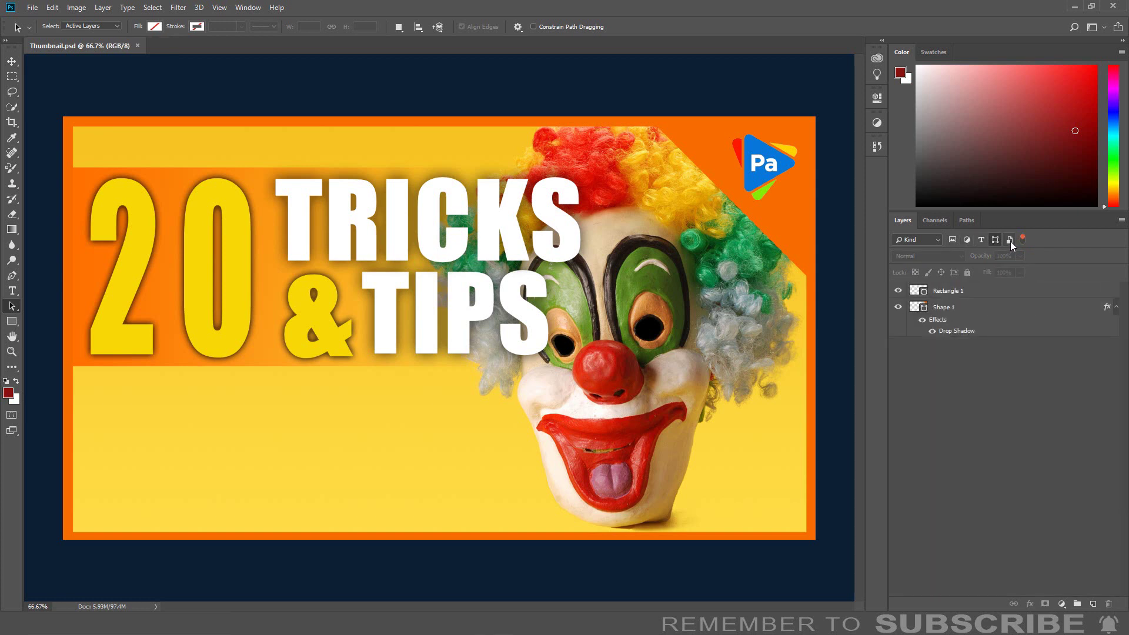
{"action": "left_click", "coordinate": [997, 241]}
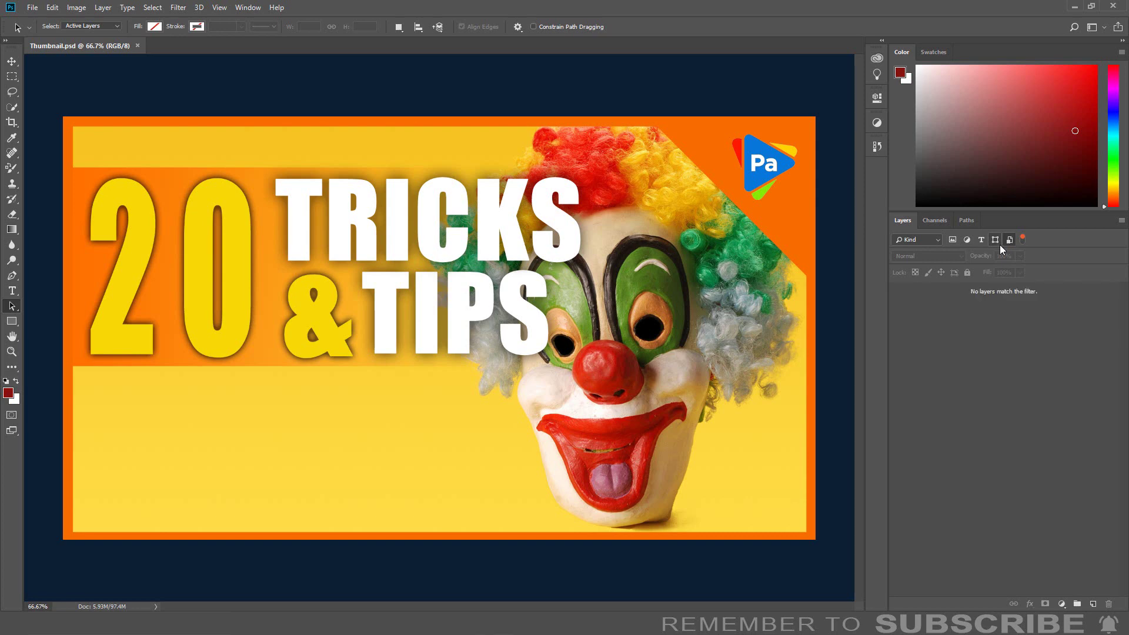